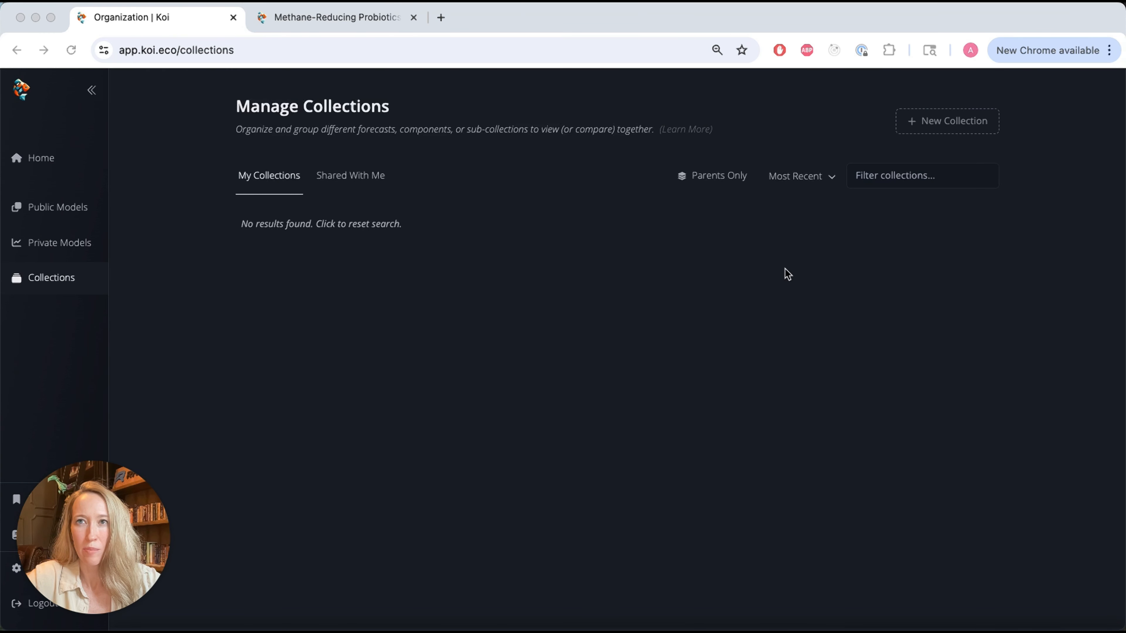
- Create a new collection named Some Udderly Clean Scenarios
click(940, 119)
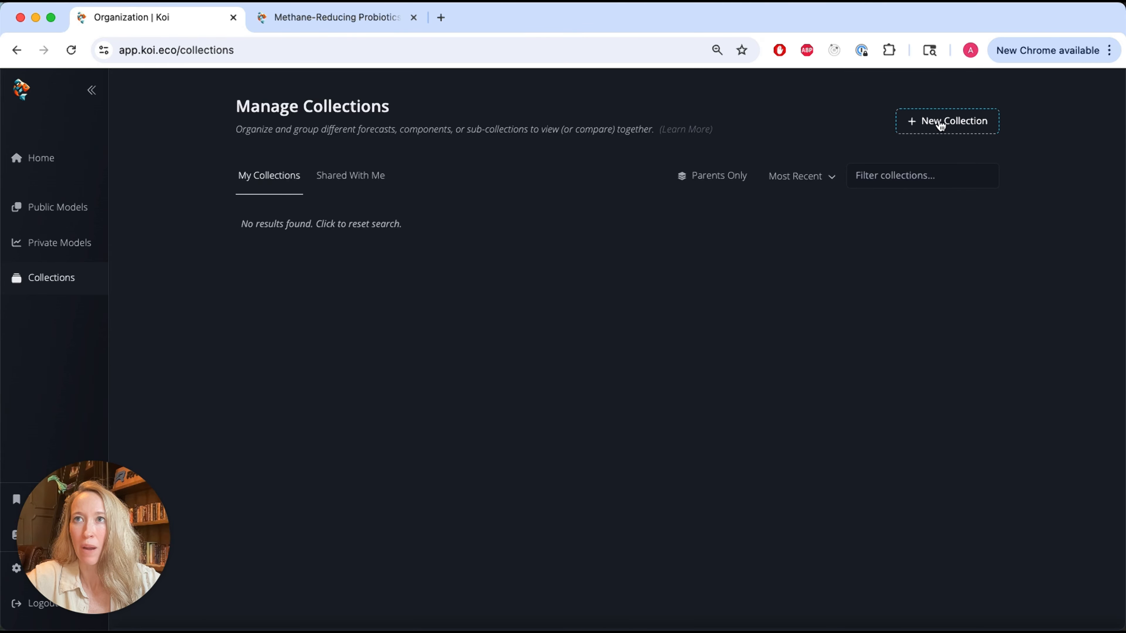
click(940, 122)
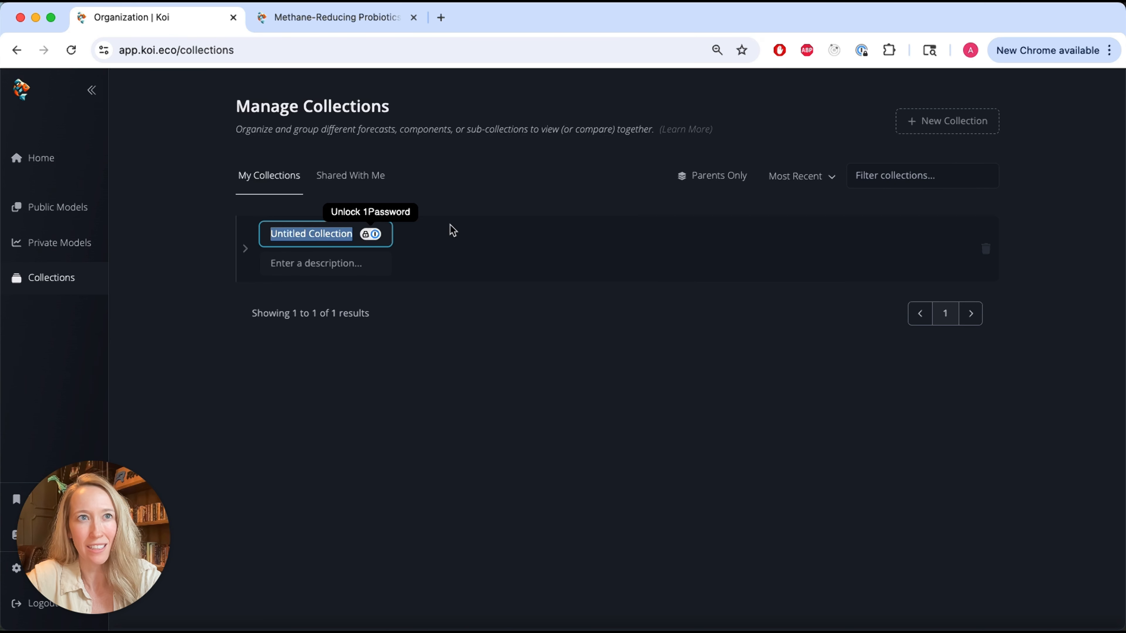
text(Some Udde)
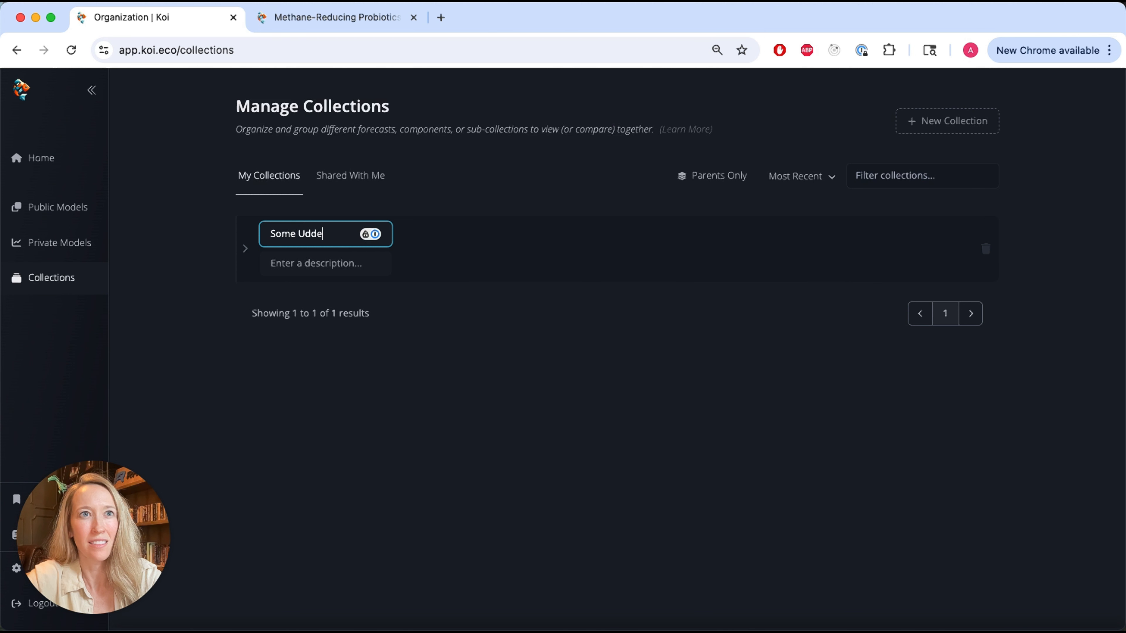
text(rly Clean Scenarios)
key(Return)
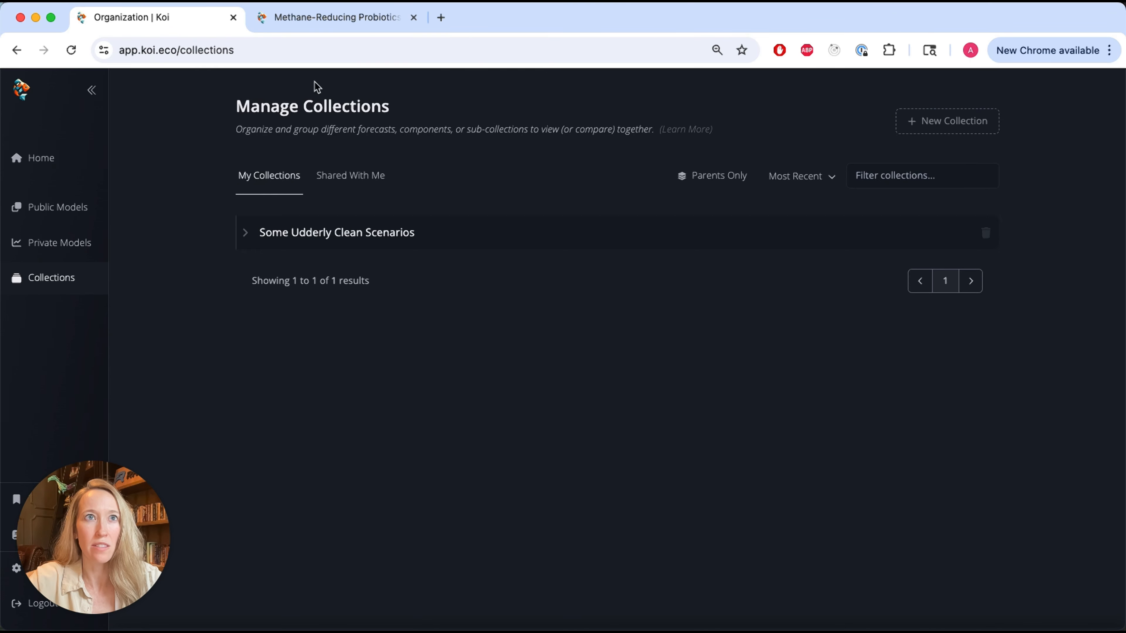
- Show the unit impact of the Methane-Reducing Probiotics for Ruminants forecast and expand its baseline and solution scenario settings
click(303, 20)
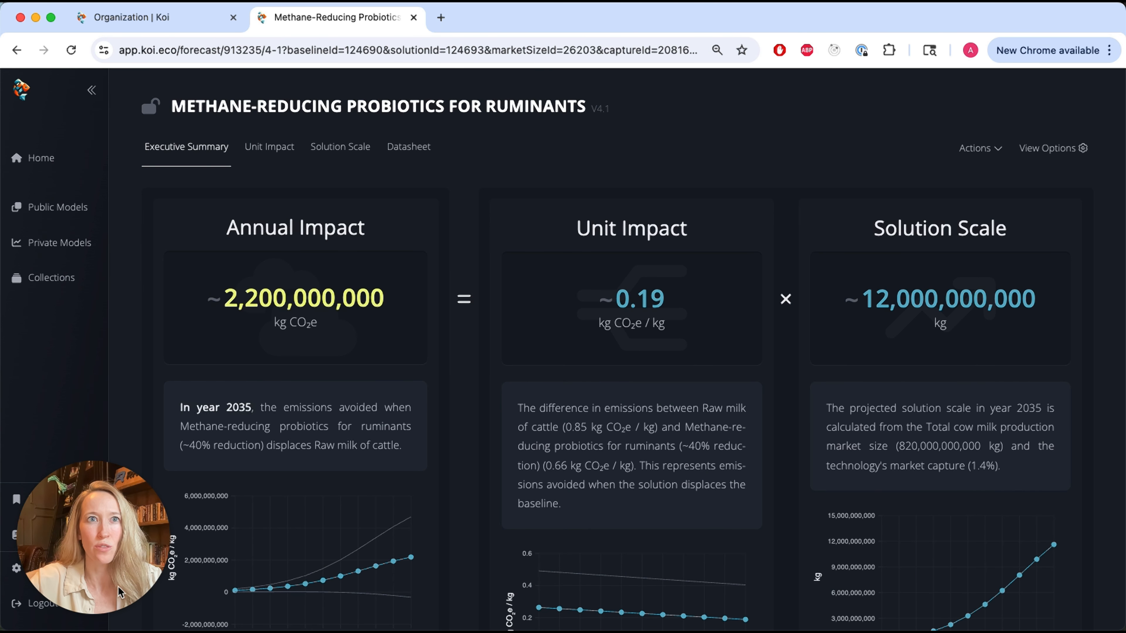
click(273, 146)
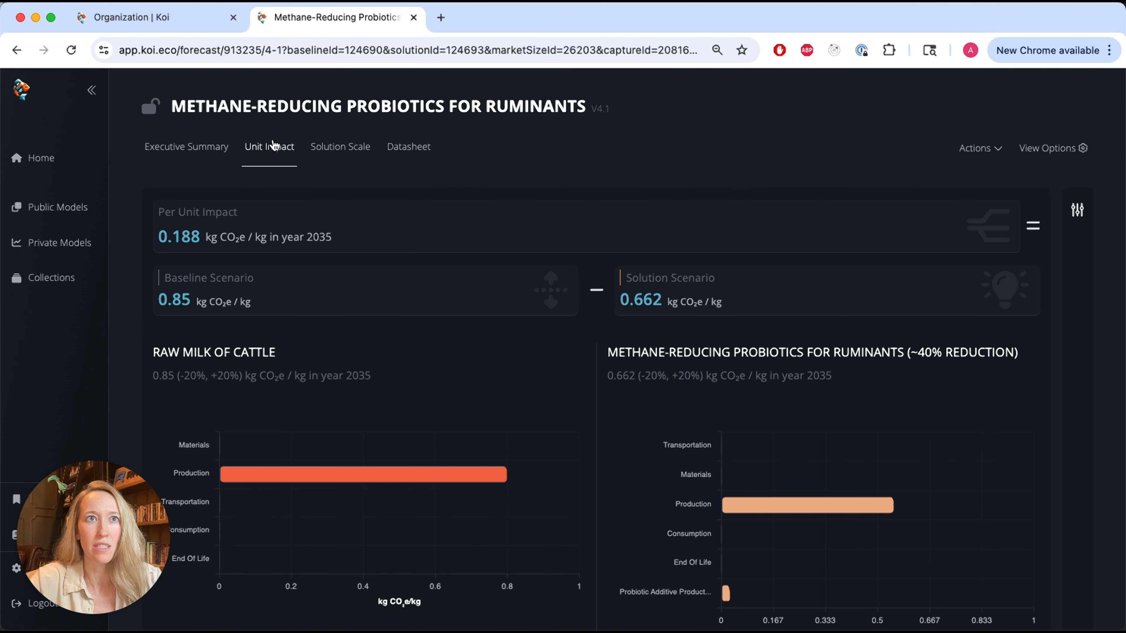
click(1078, 210)
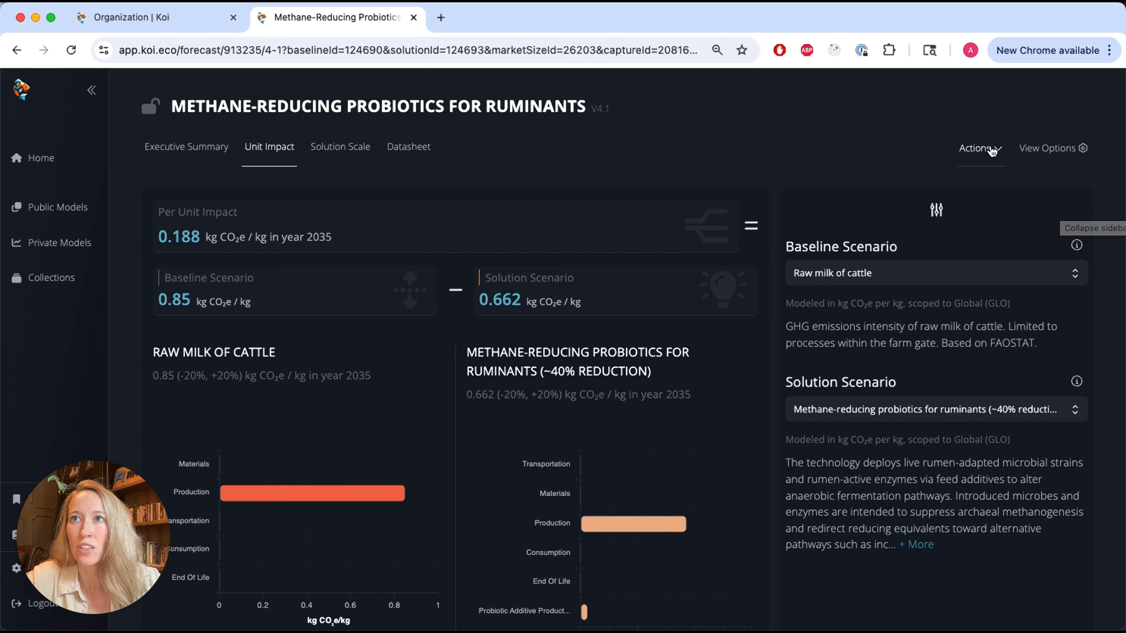
- Add the forecast with the ~40% reduction solution to the Some Udderly Clean Scenarios collection under the name Default Scenario
click(993, 153)
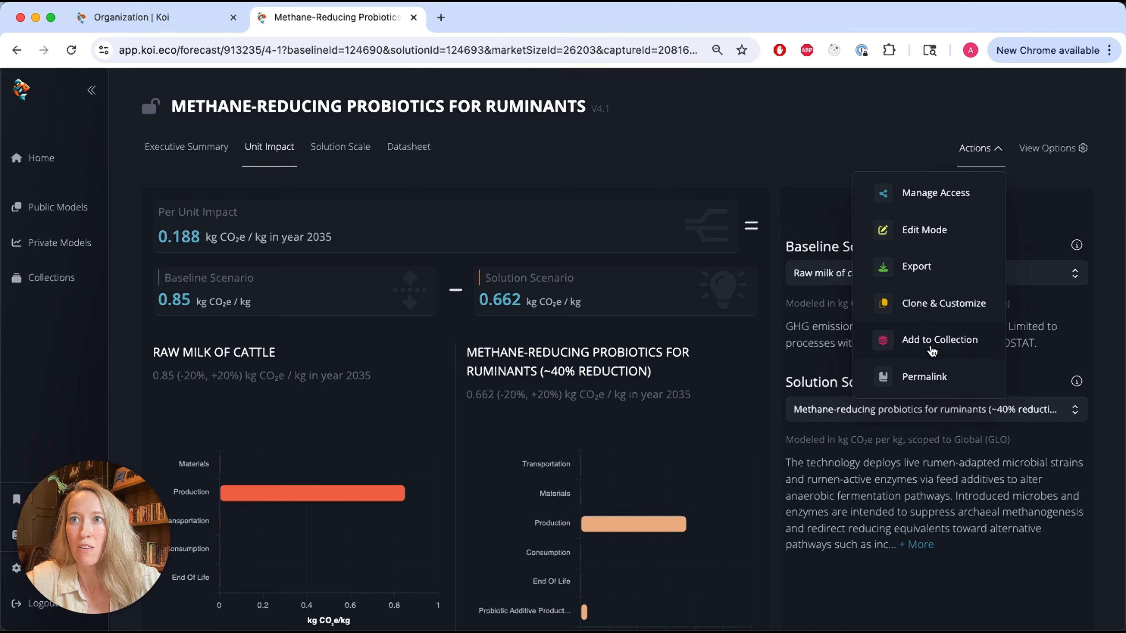
click(930, 341)
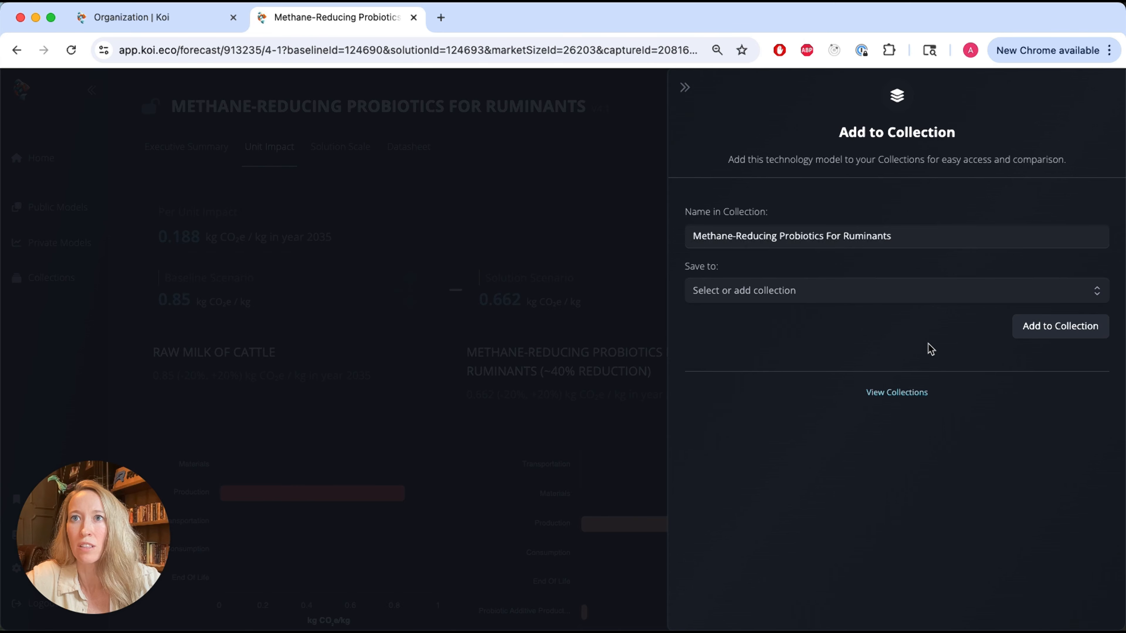
click(736, 233)
key(super+a)
text(Default )
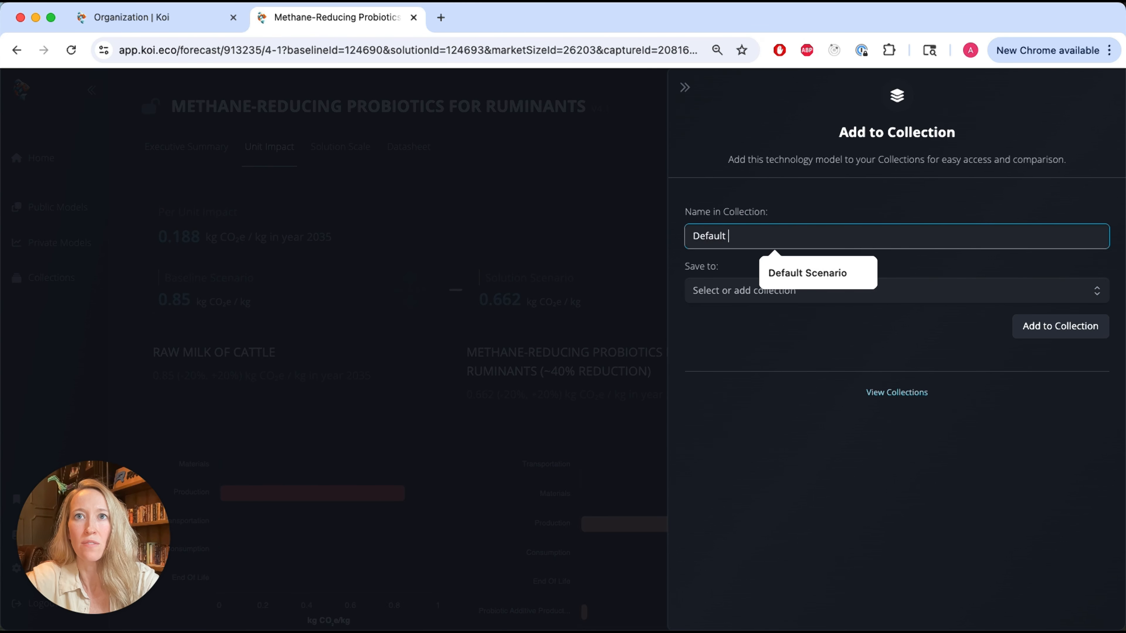
text(Scenario)
click(727, 293)
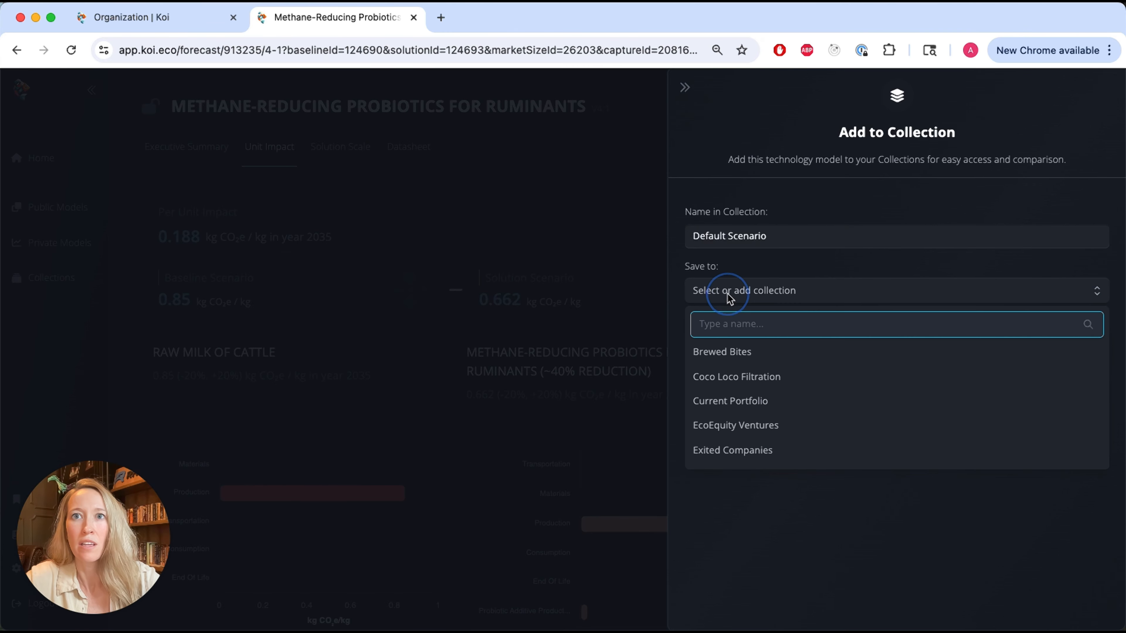
click(725, 328)
text(ud)
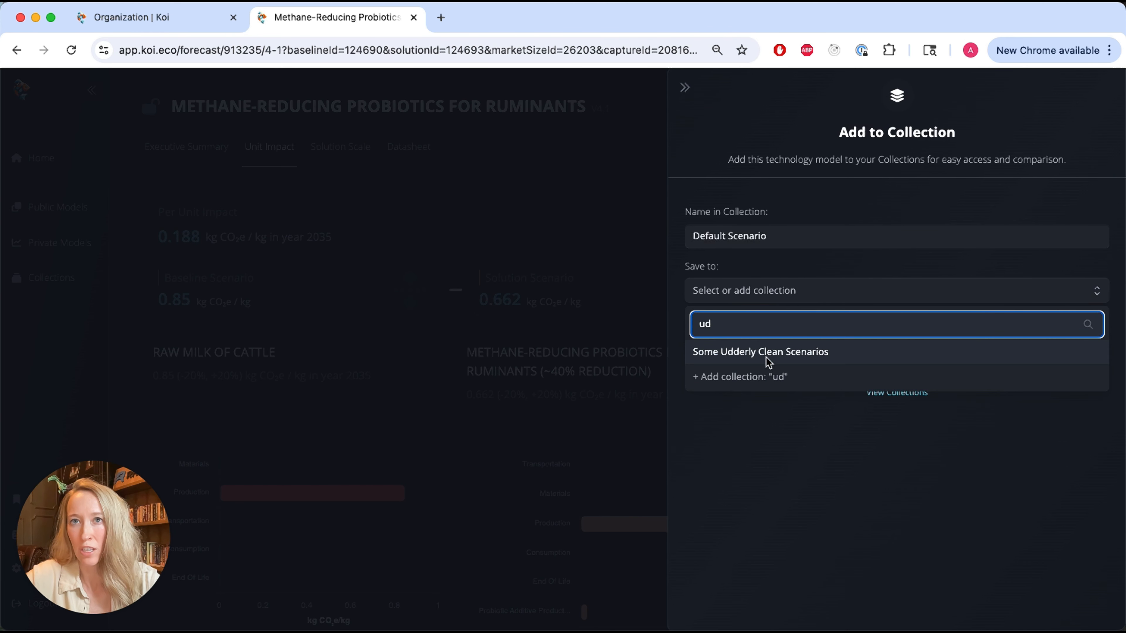
click(767, 354)
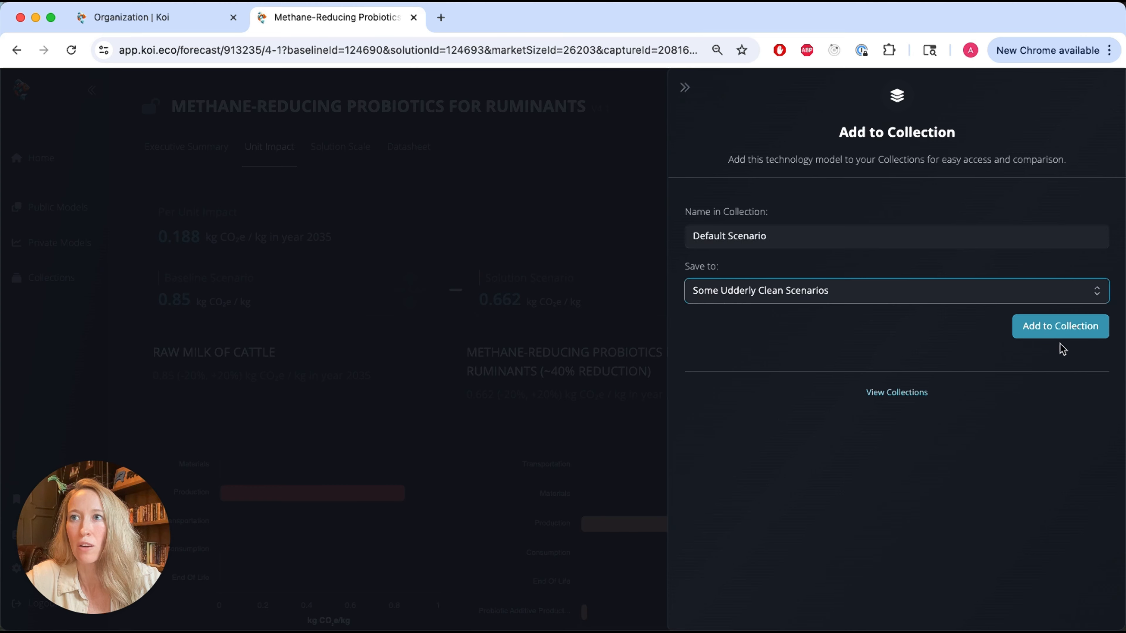
click(1059, 331)
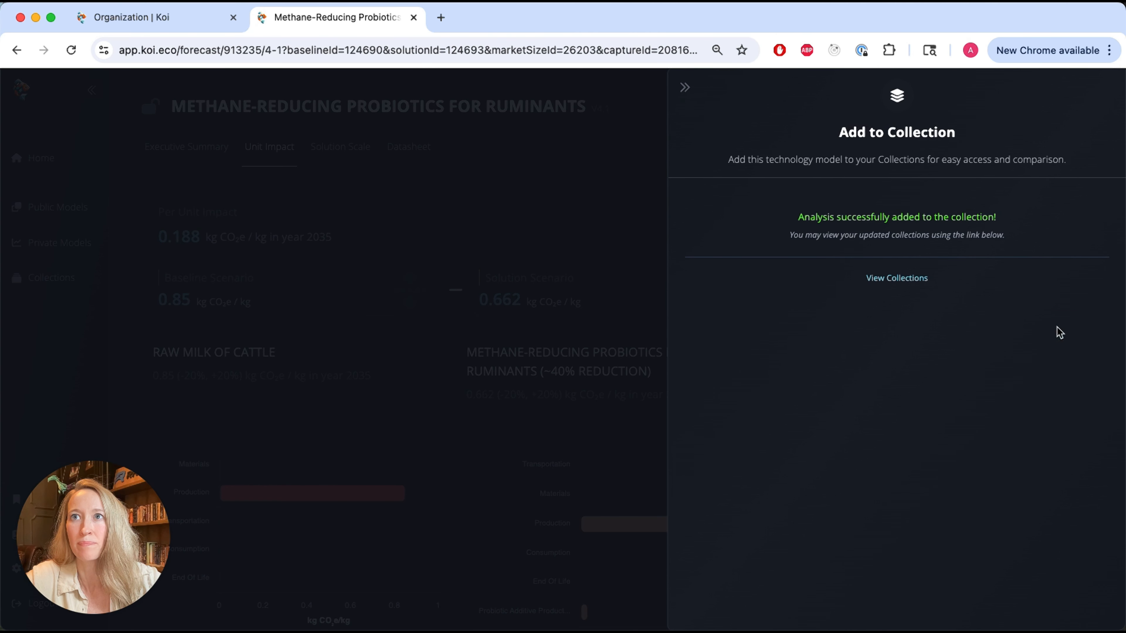
click(594, 194)
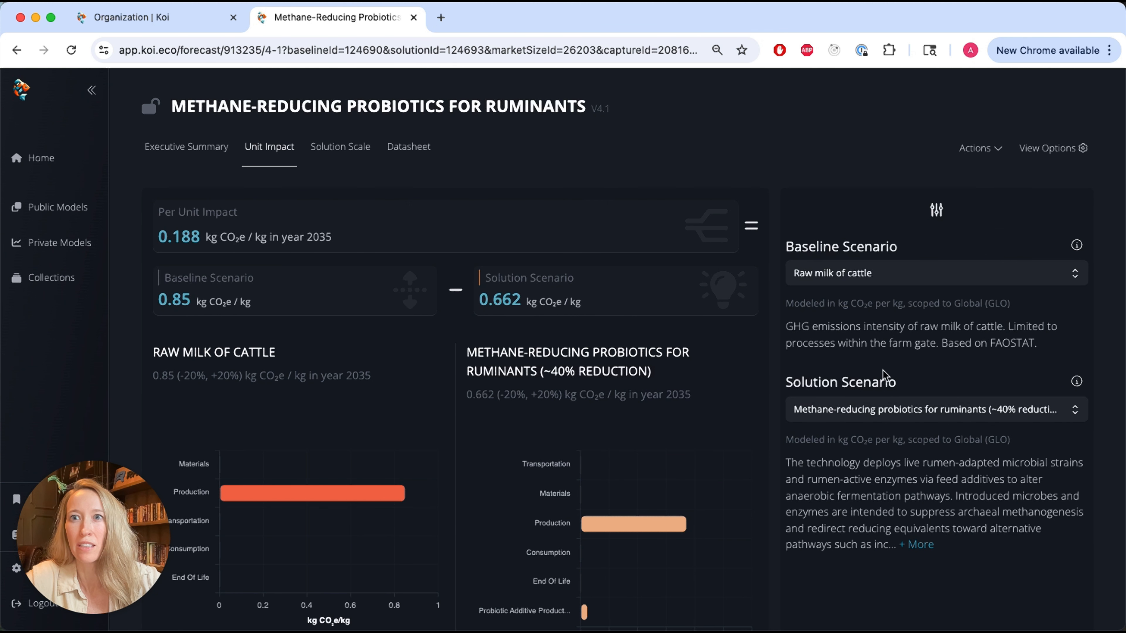
- Add the forecast with the ~30% reduction solution scenario to the Some Udderly Clean Scenarios collection, also named Default Scenario
click(887, 412)
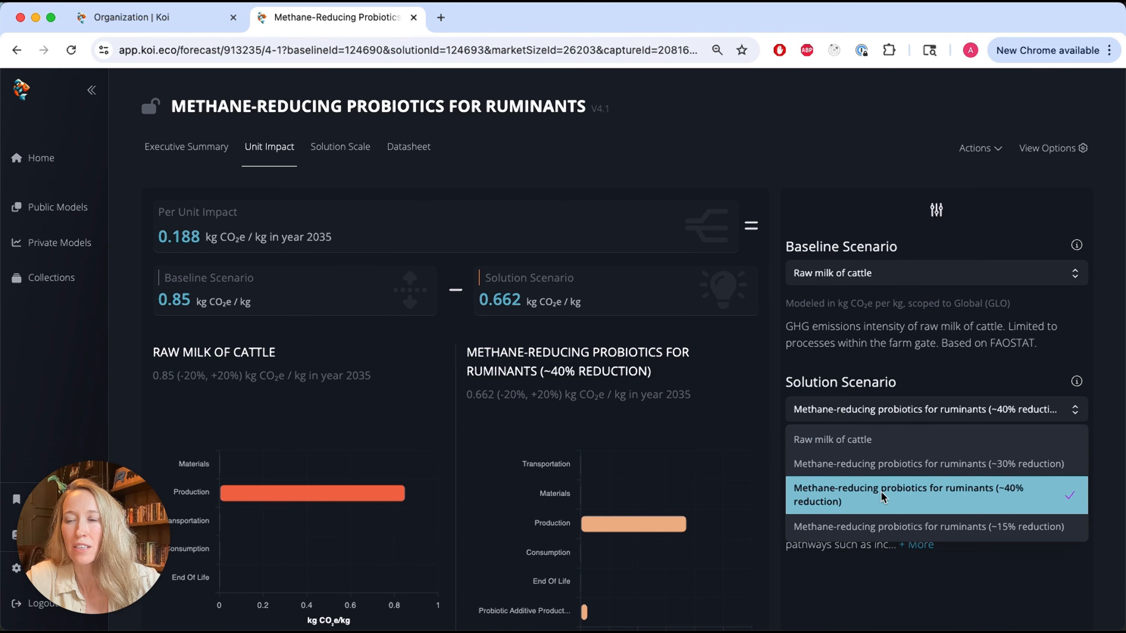
click(882, 466)
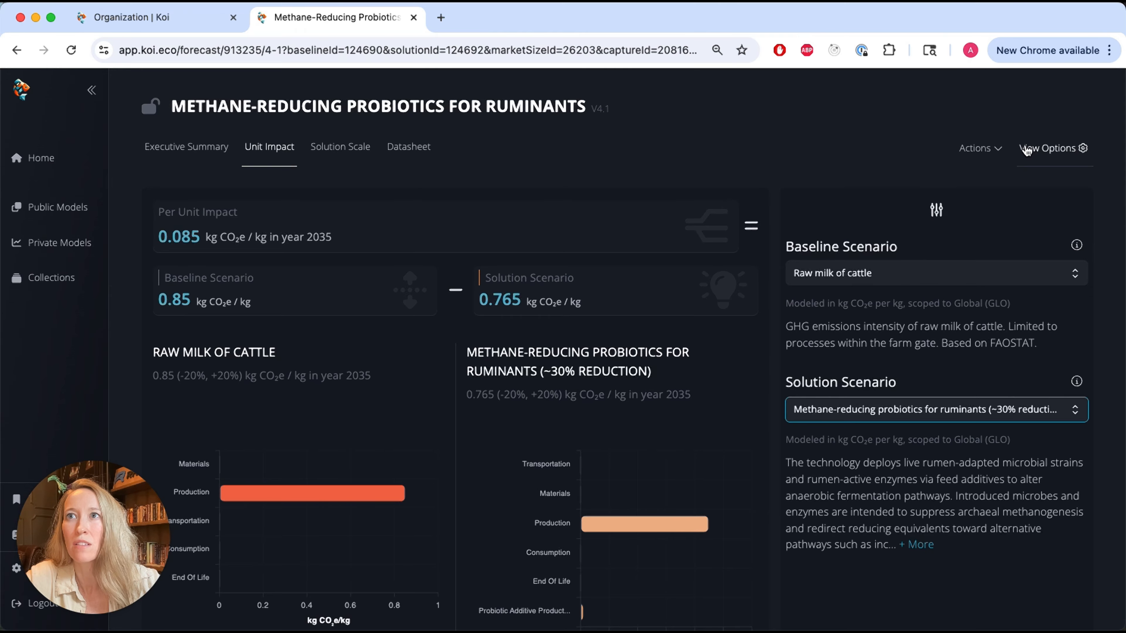
click(977, 148)
click(932, 341)
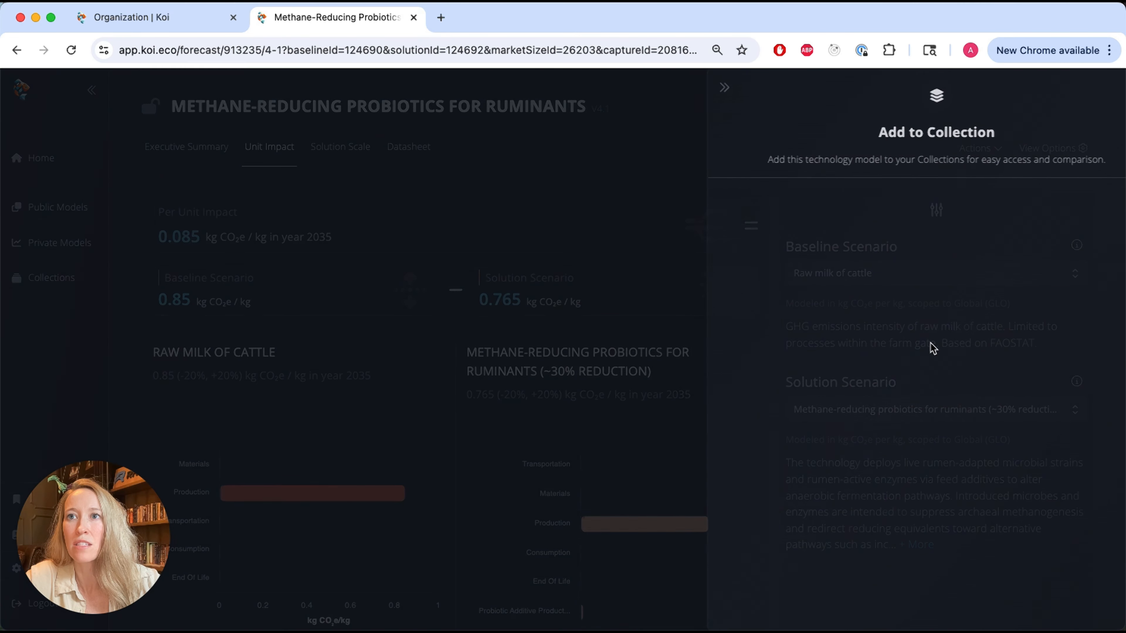
triple_click(770, 235)
text(D)
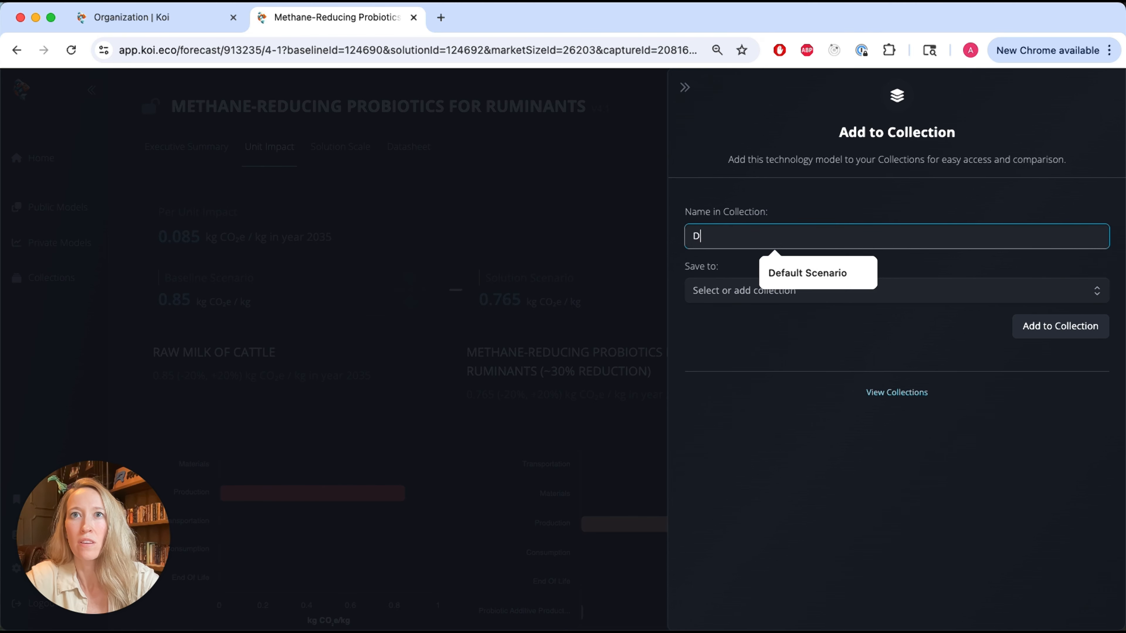
text(efault Scenario)
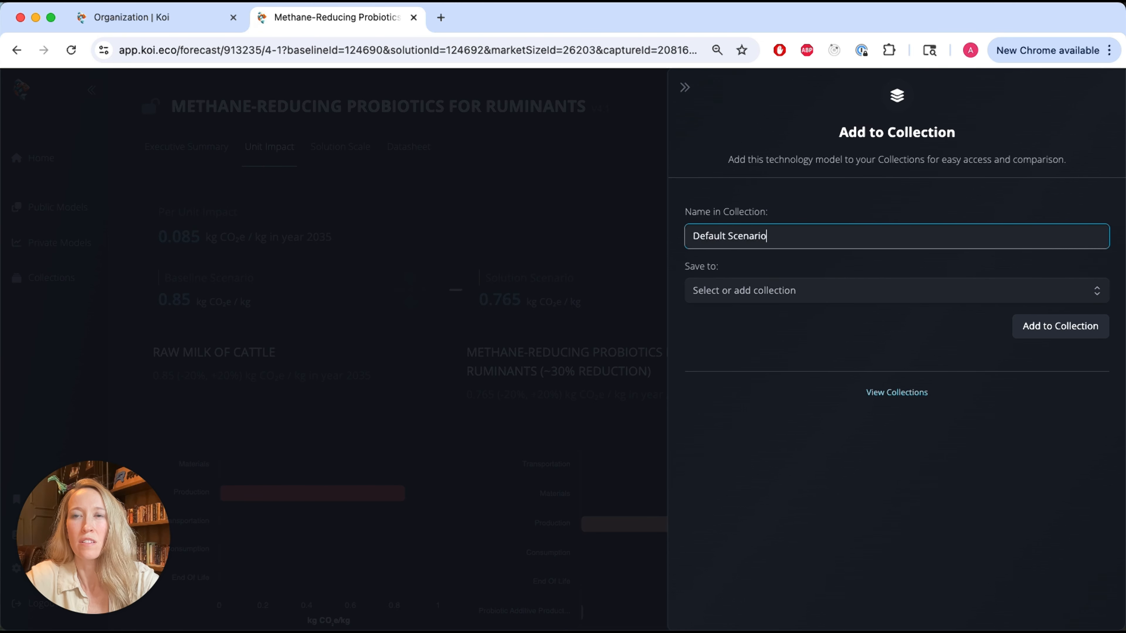
click(822, 290)
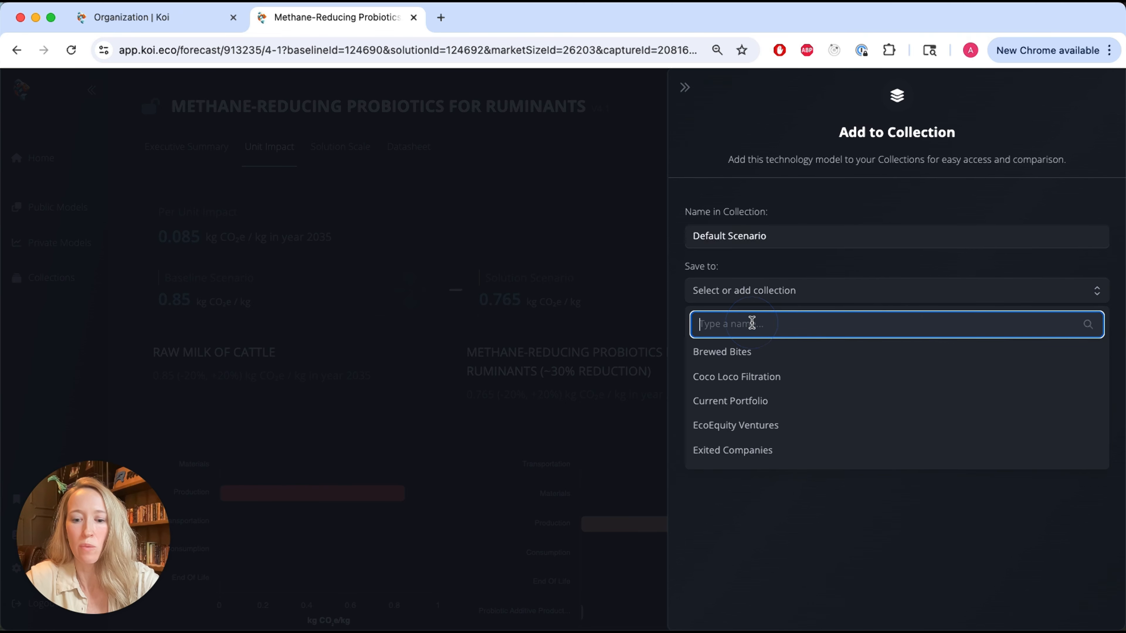
text(ud)
click(756, 352)
click(1032, 329)
click(595, 210)
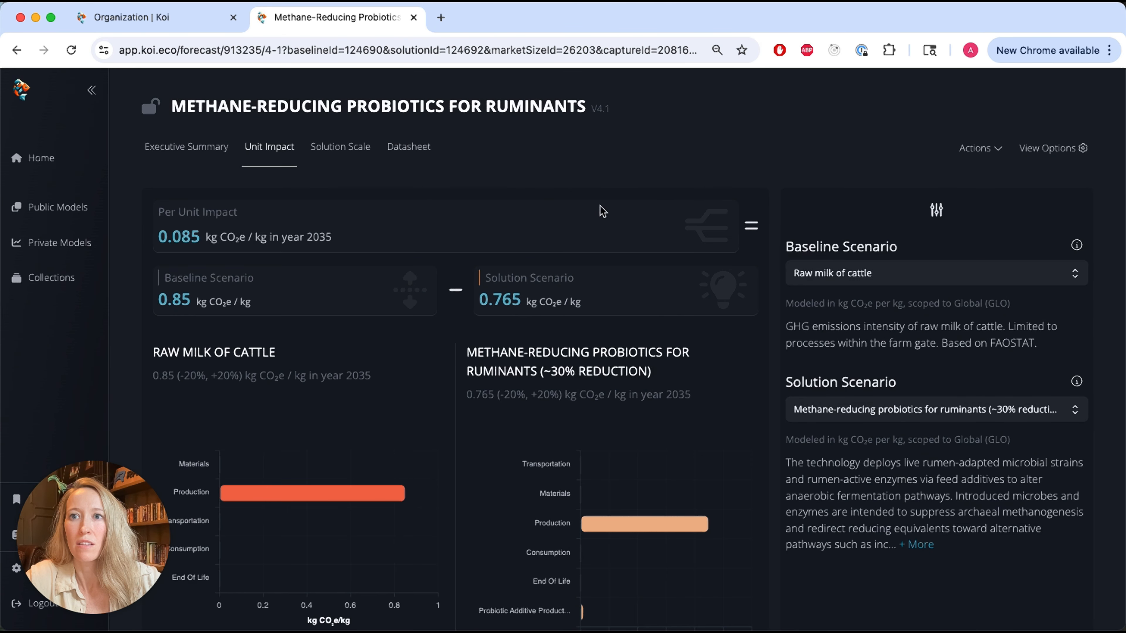
- Switch the solution scenario to Methane-reducing probiotics for ruminants (~15% reduction)
click(867, 410)
scroll(887, 470, down, 1)
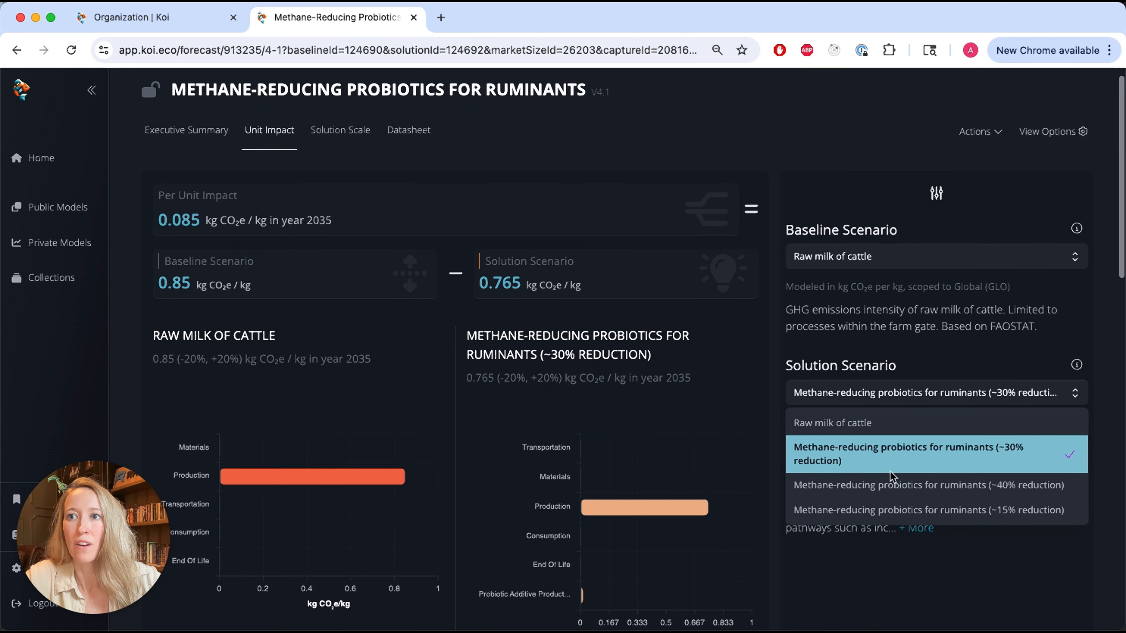
click(891, 510)
scroll(916, 200, up, 1)
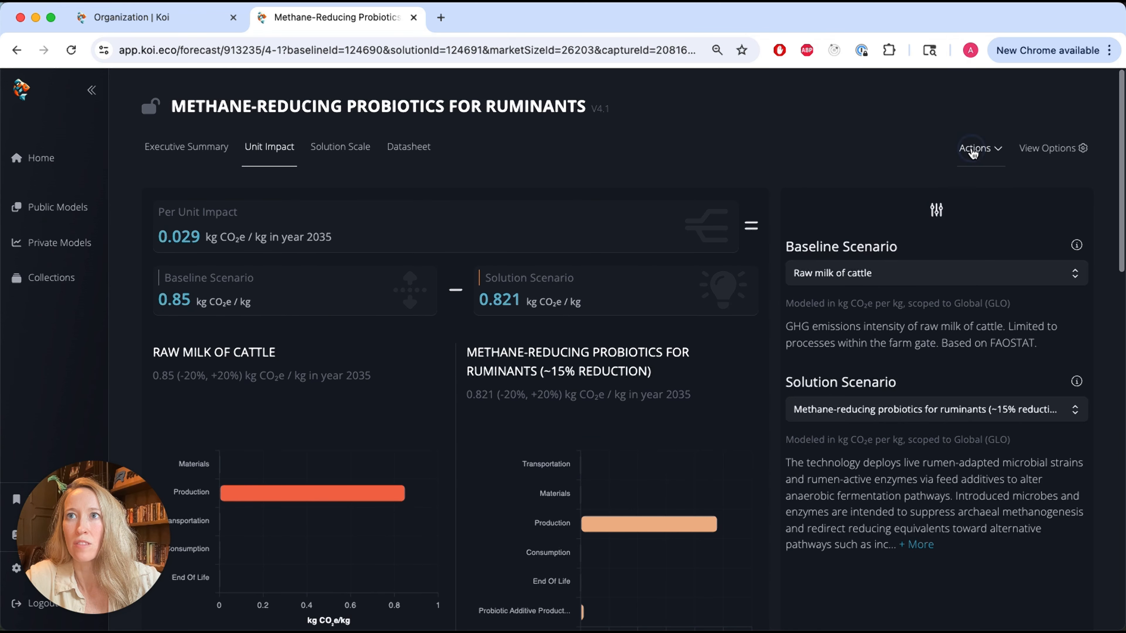
- Add the ~15% reduction analysis to the Some Udderly Clean Scenarios collection under the name Low-Impact Scenario
click(976, 148)
click(953, 339)
triple_click(794, 232)
text(Low-Impact Scenario)
click(797, 300)
click(748, 318)
text(ud)
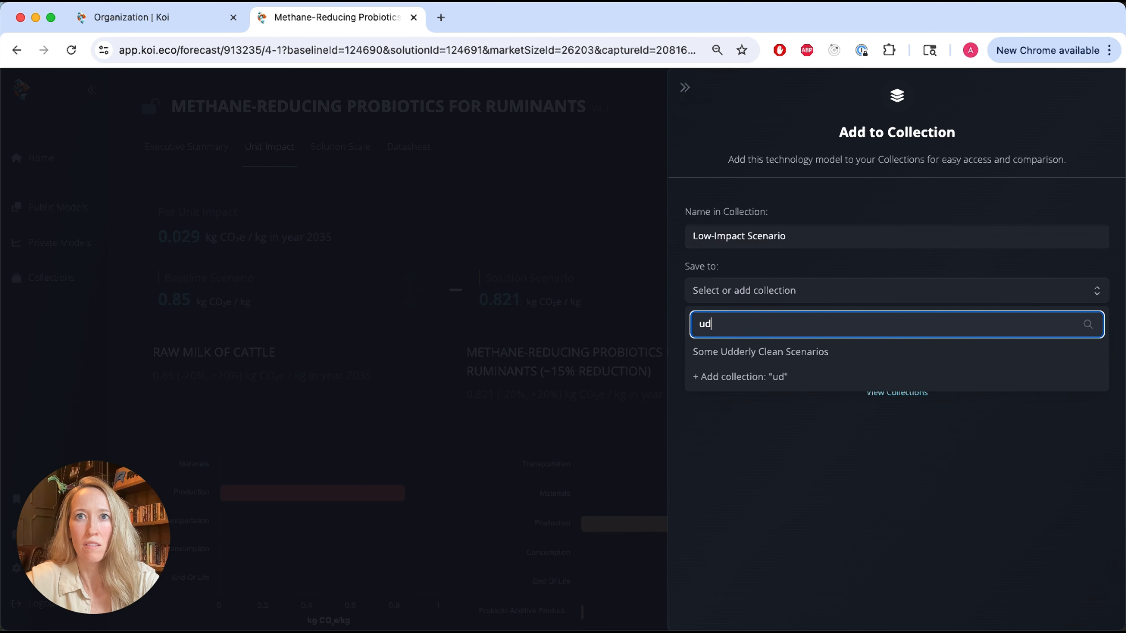
click(753, 352)
click(1062, 328)
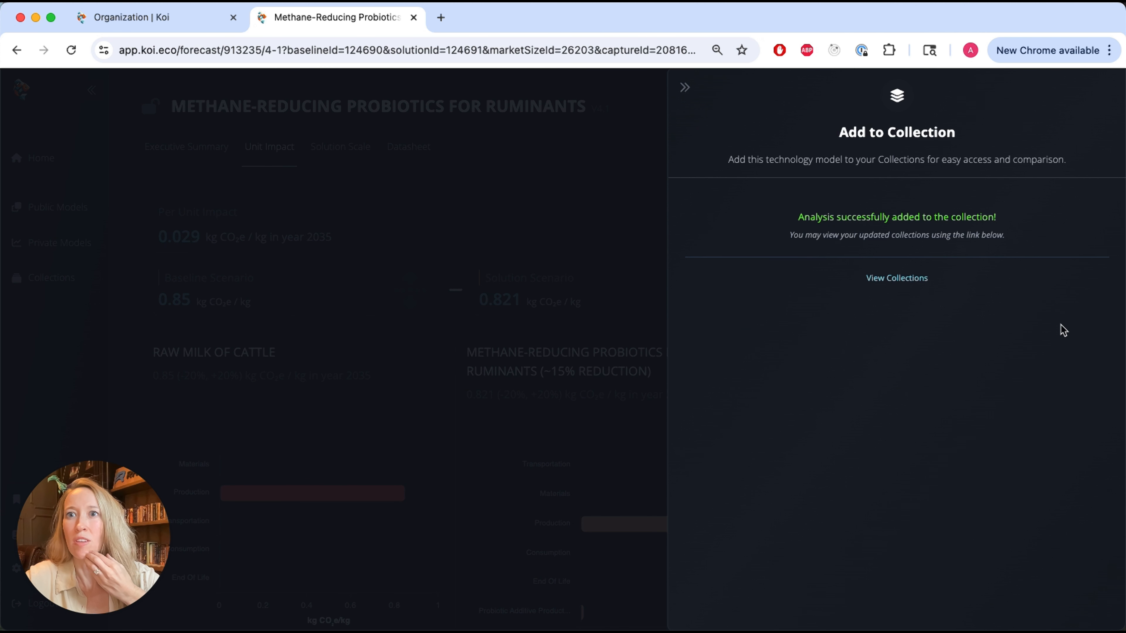
- Go to the collections overview, glance at the shared ones, and open the Some Udderly Clean Scenarios collection
click(896, 278)
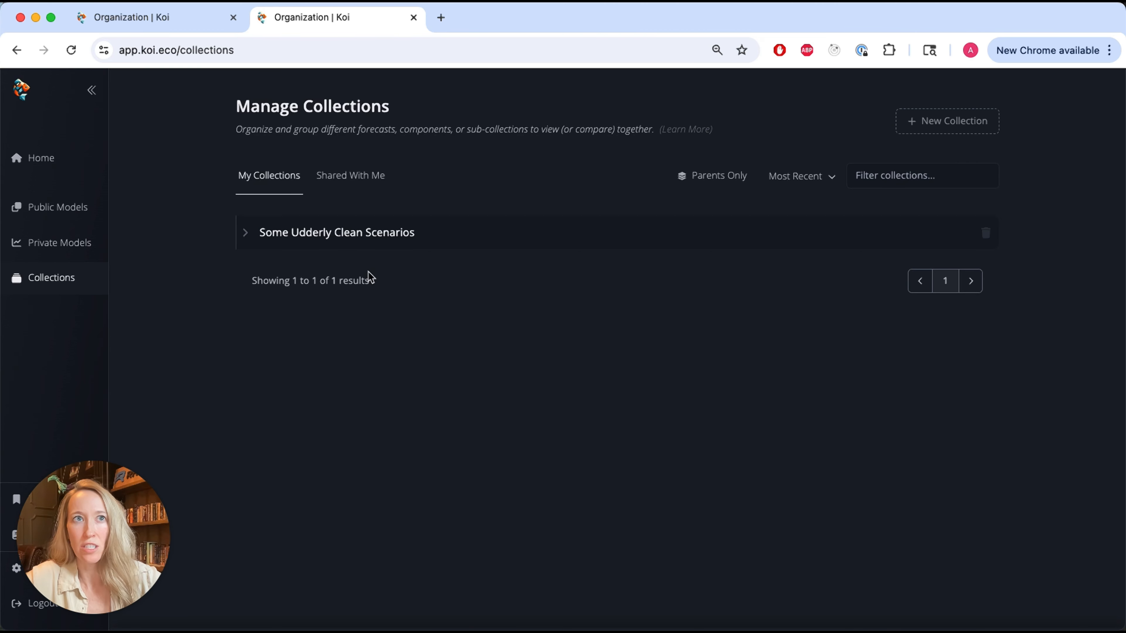
click(352, 189)
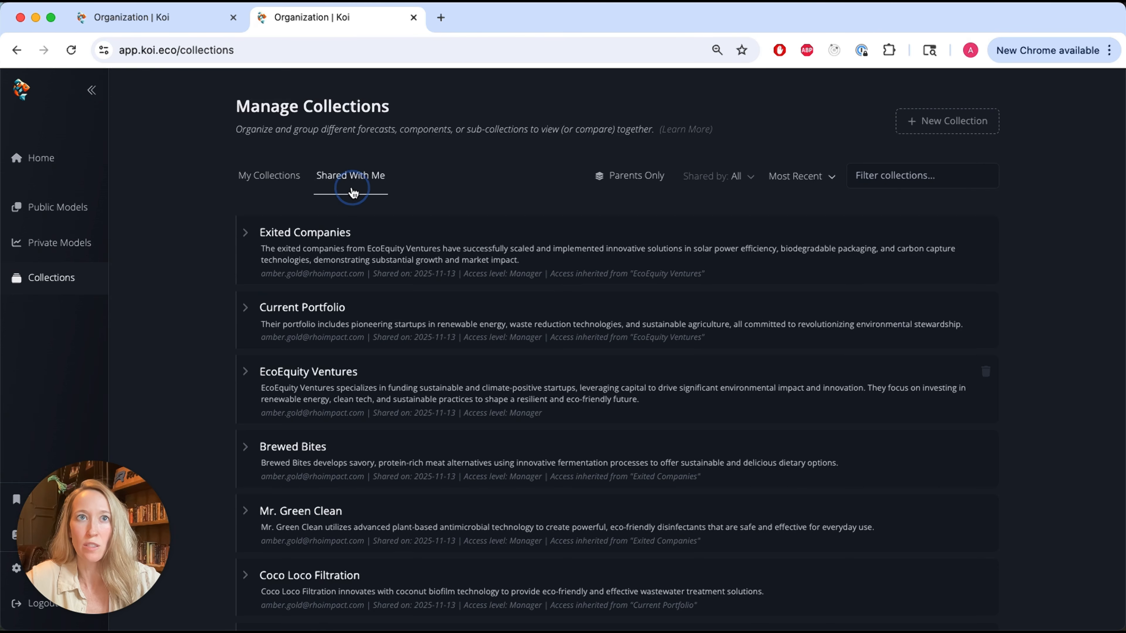
click(293, 186)
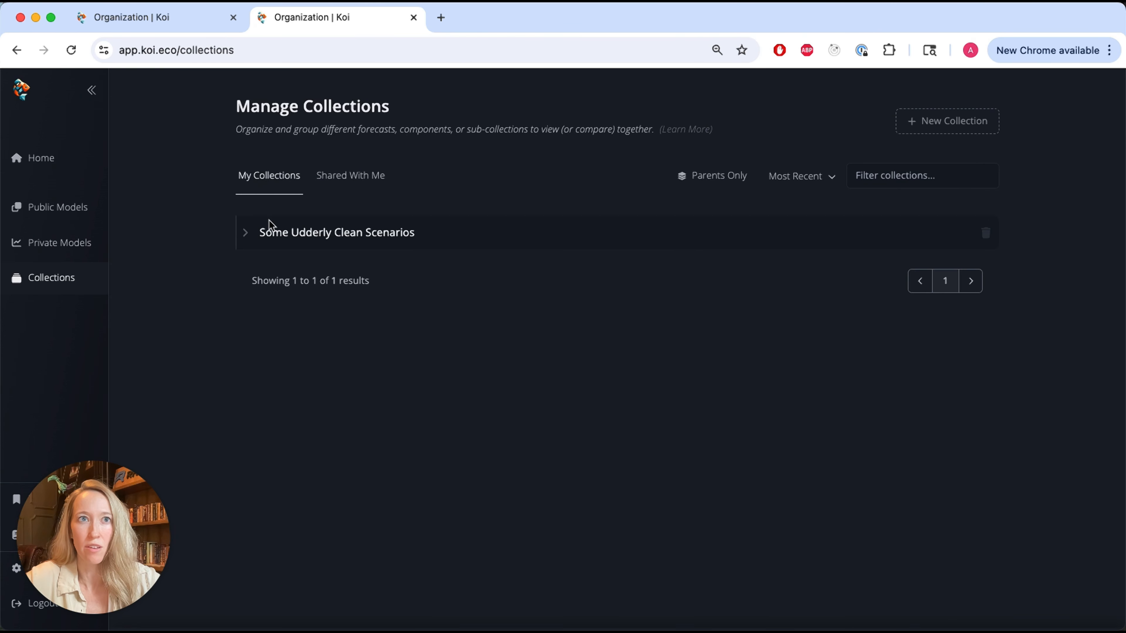
click(299, 236)
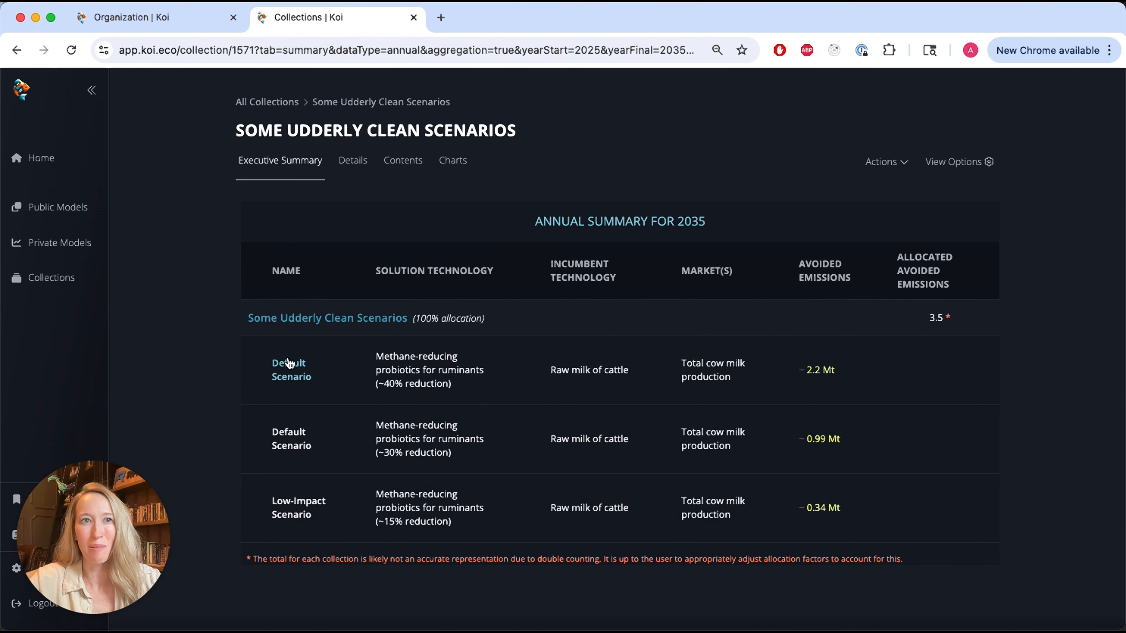
- Rename the first Default Scenario in the collection's contents, the ~40% reduction one, as High-Impact Scenario
click(398, 169)
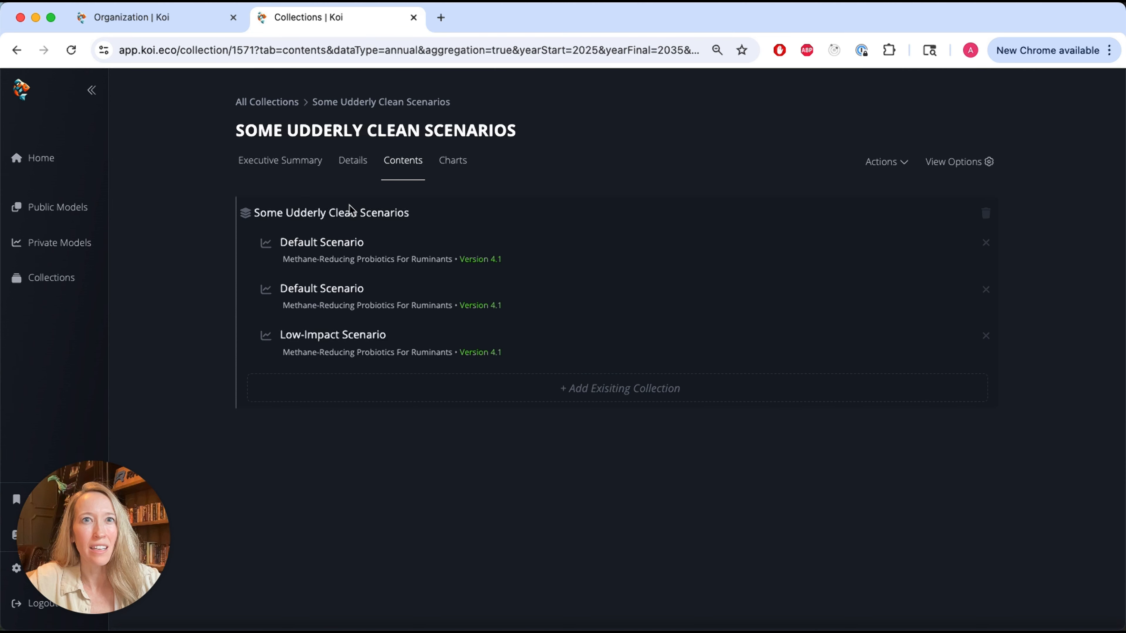
click(376, 242)
triple_click(330, 244)
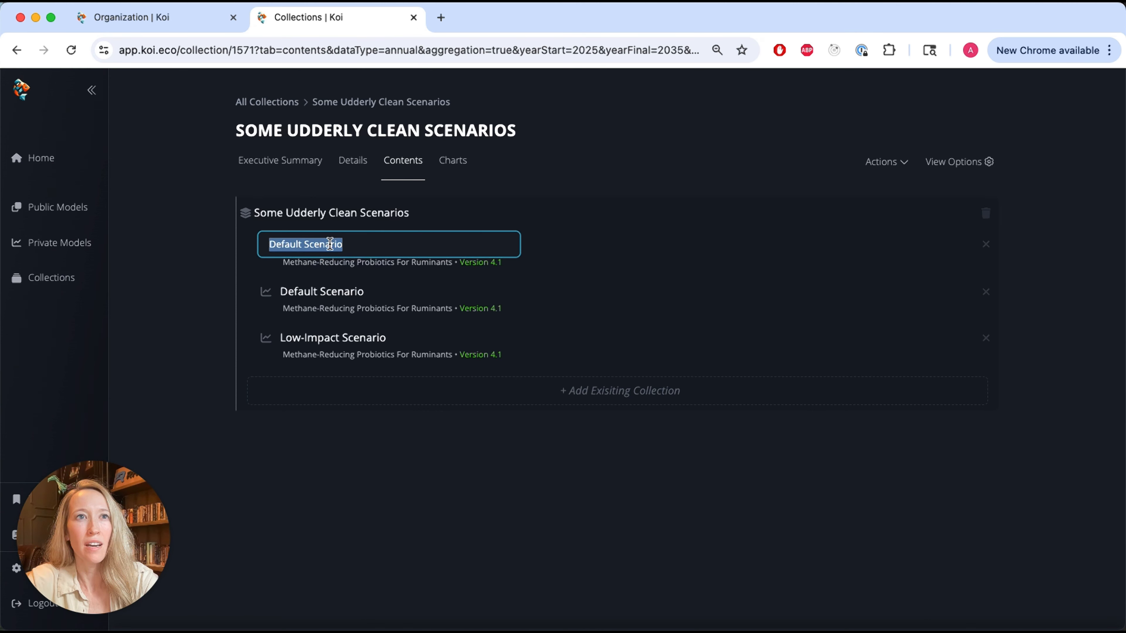
text(High-)
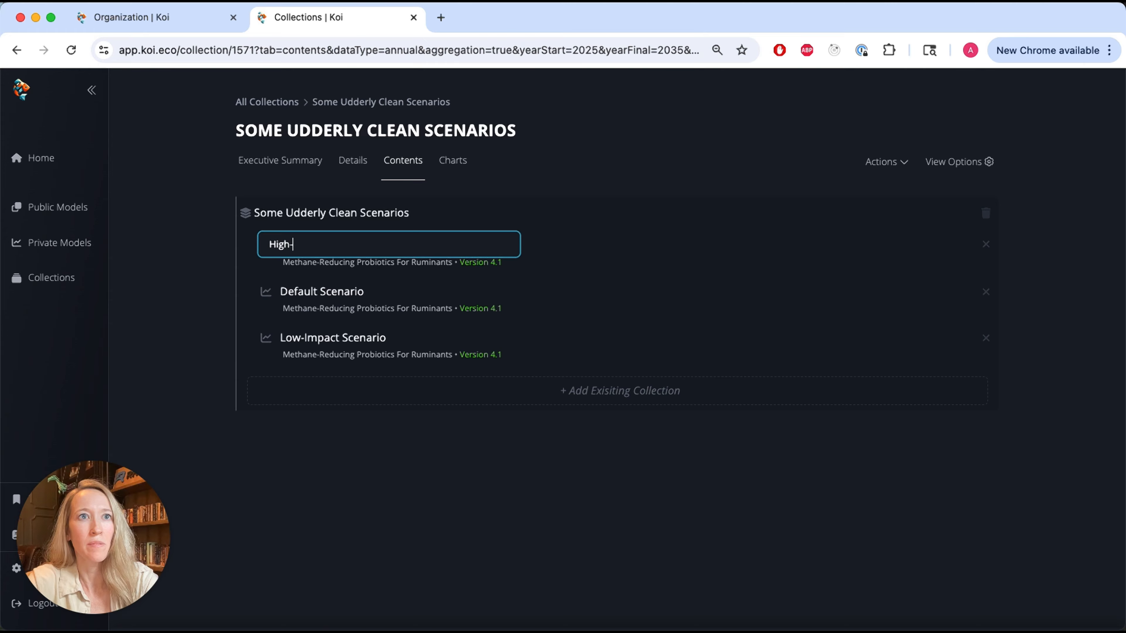
text(Impact Scnear)
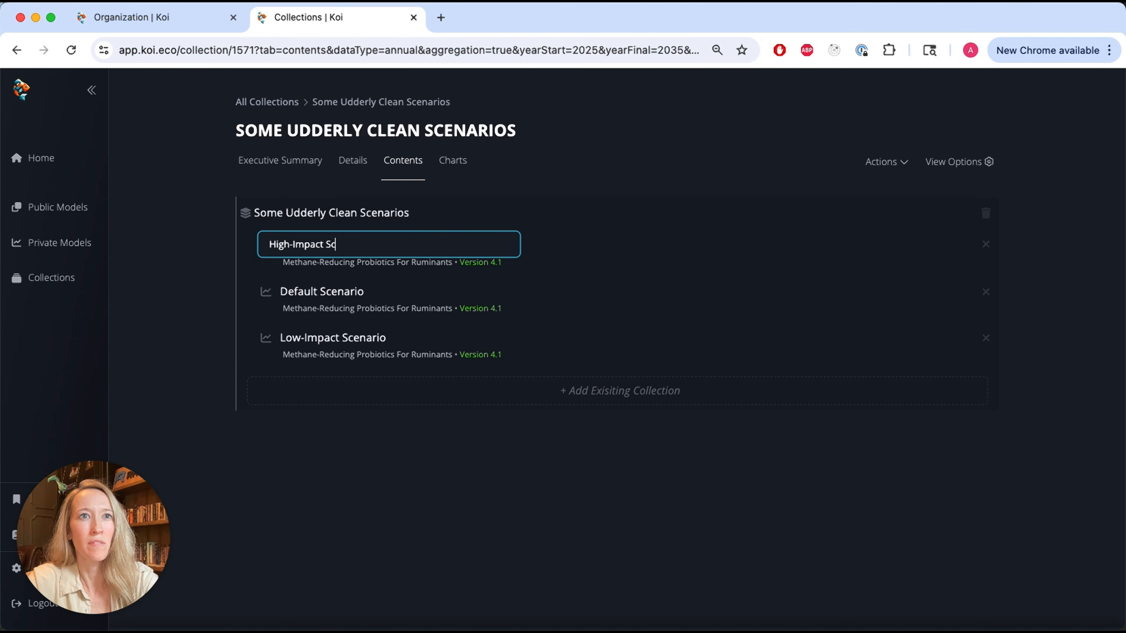
key(BackSpace)
key(BackSpace)
key(BackSpace)
key(BackSpace)
text(enario)
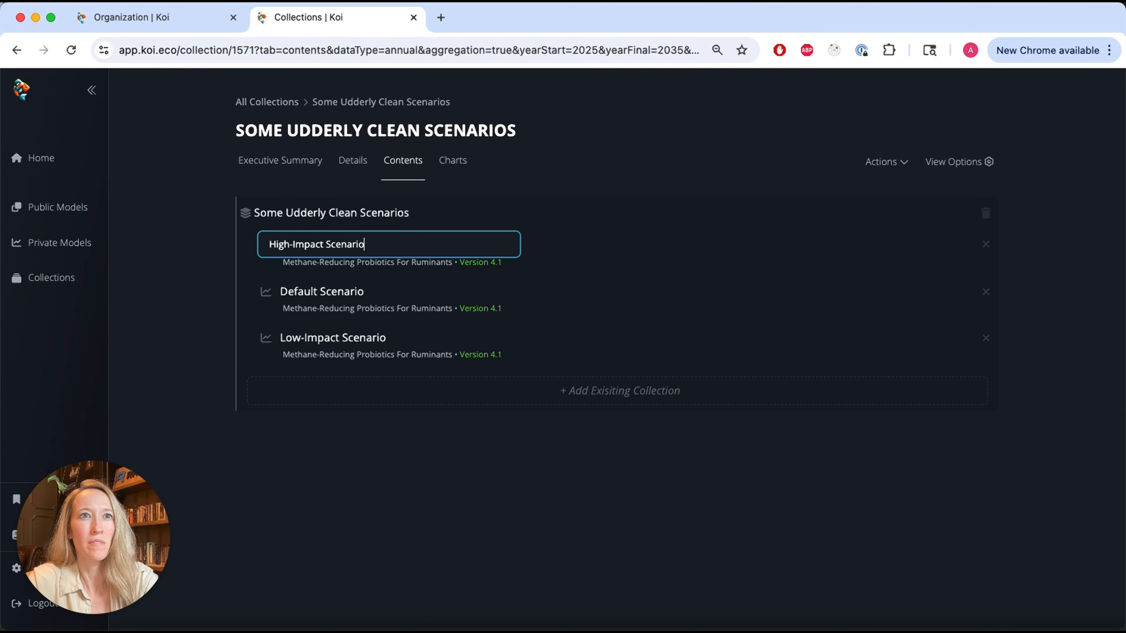
key(Return)
- Return to the executive summary, show its view options, check the annual and cumulative choices, and display Solution GHG Intensity
click(259, 161)
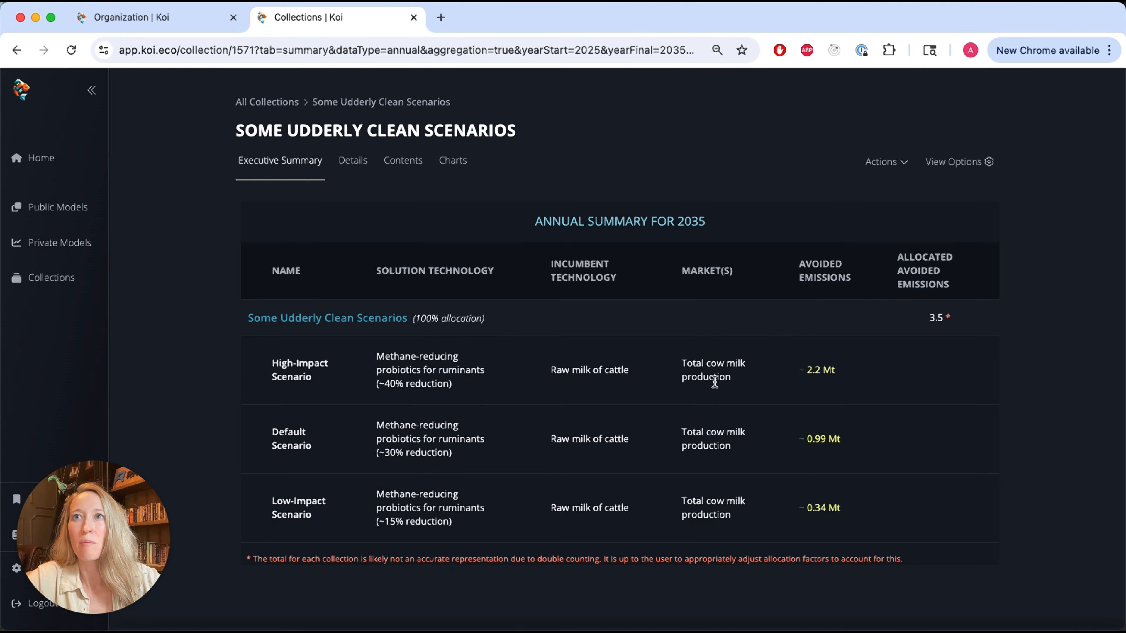
click(959, 169)
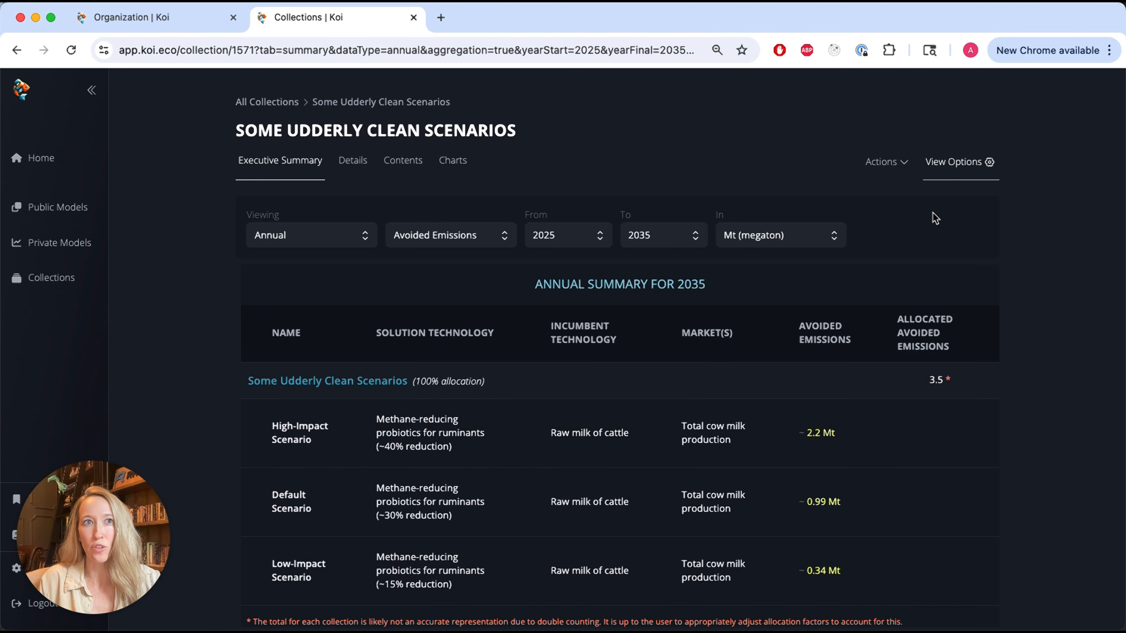
click(365, 235)
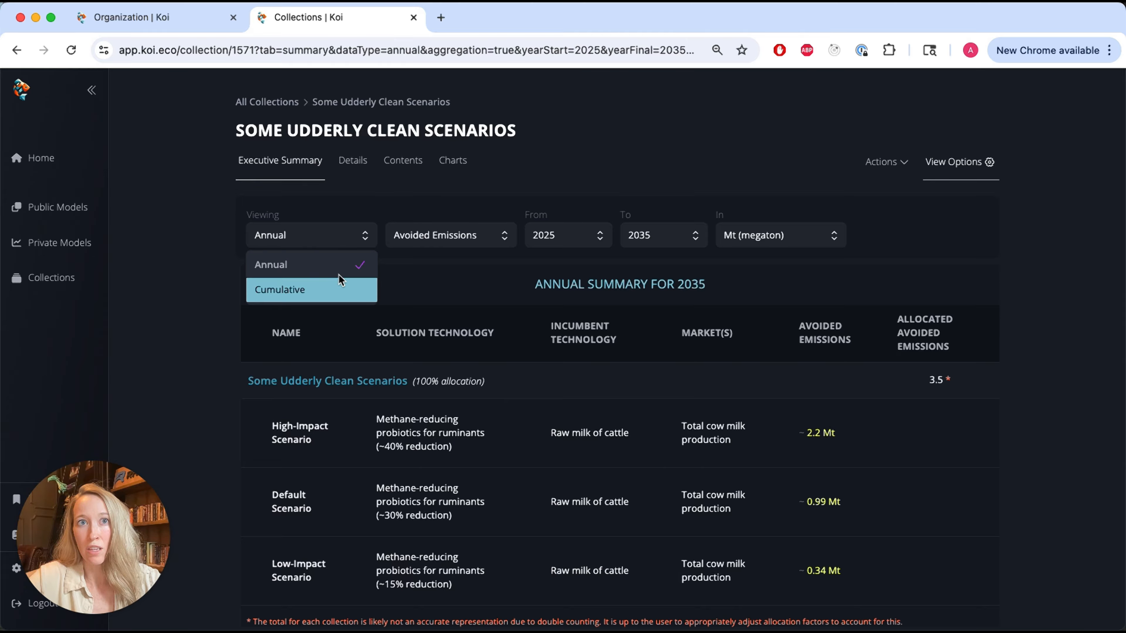
click(436, 195)
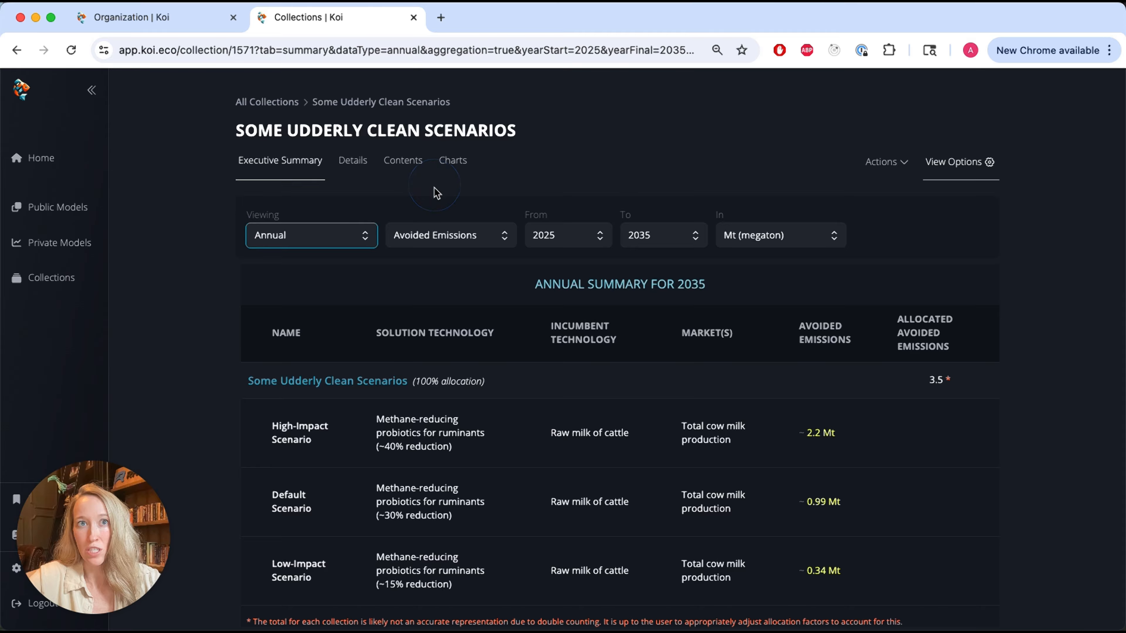
click(497, 244)
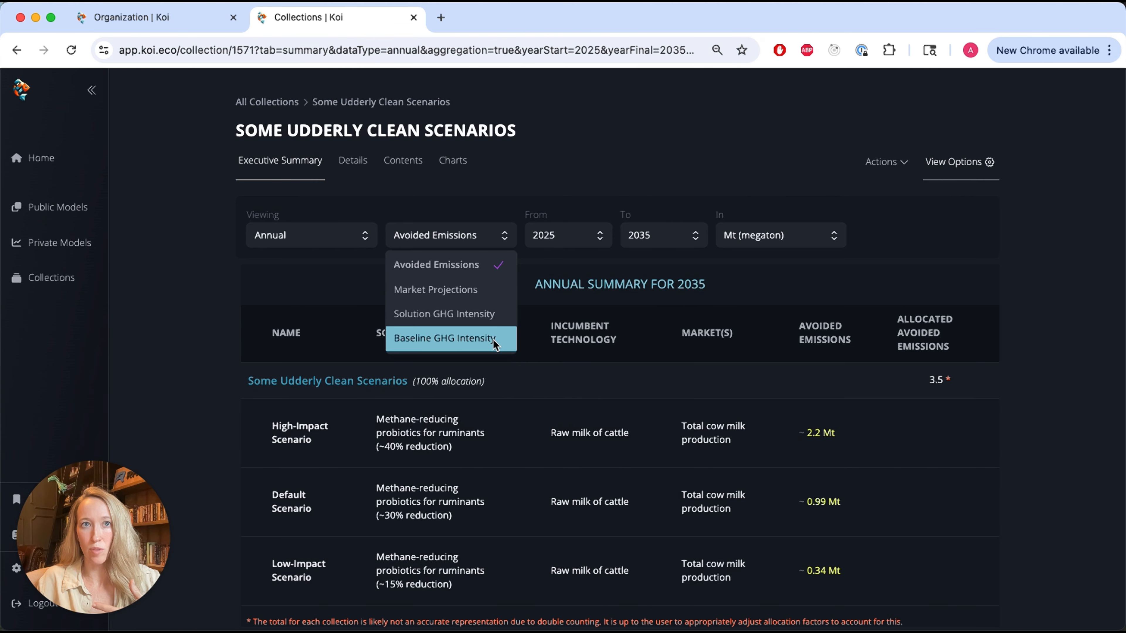
click(503, 316)
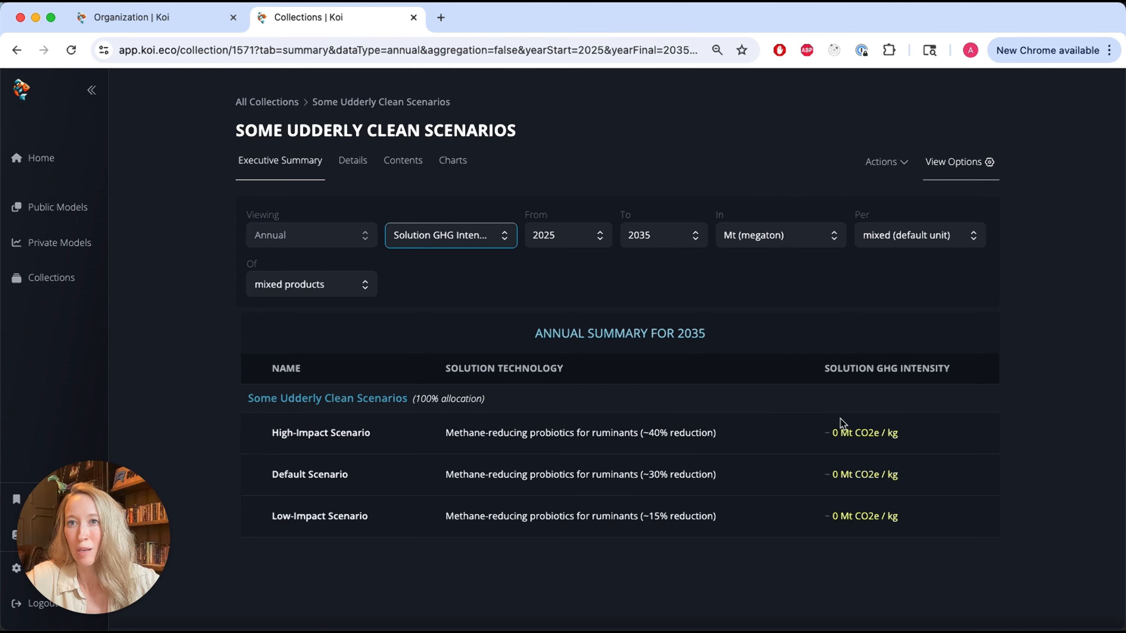
- Show the solution GHG intensity in kilograms per kilogram
click(784, 236)
scroll(792, 321, up, 3)
click(773, 313)
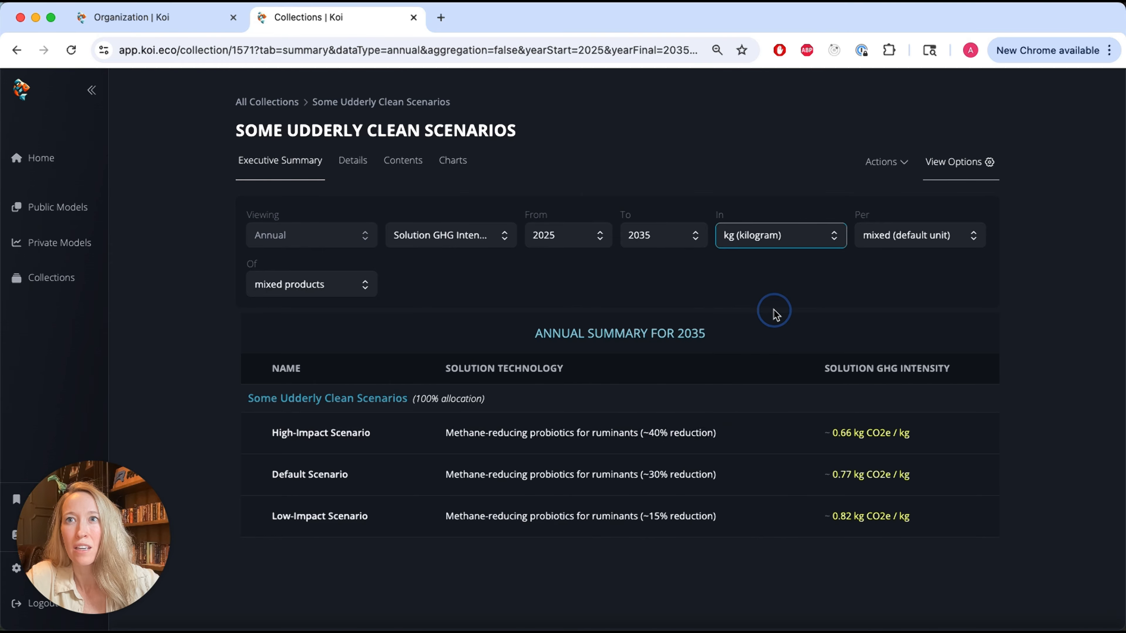
click(883, 240)
click(897, 314)
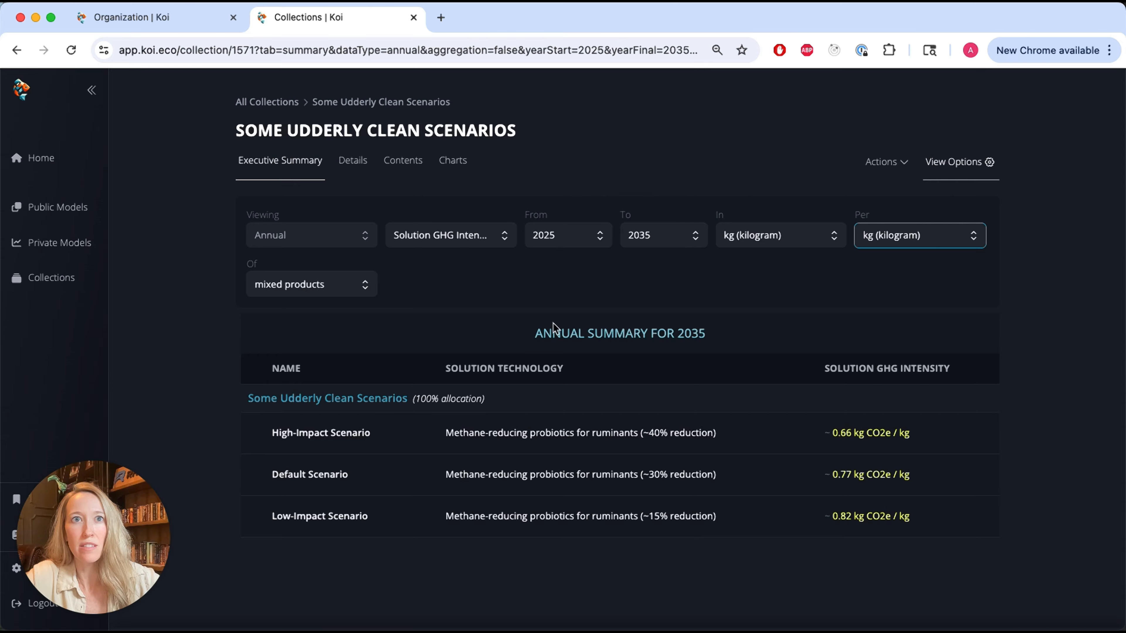
- Change the intensity units to megatons per megaton, both for the emissions and for the product amount
click(446, 244)
click(447, 244)
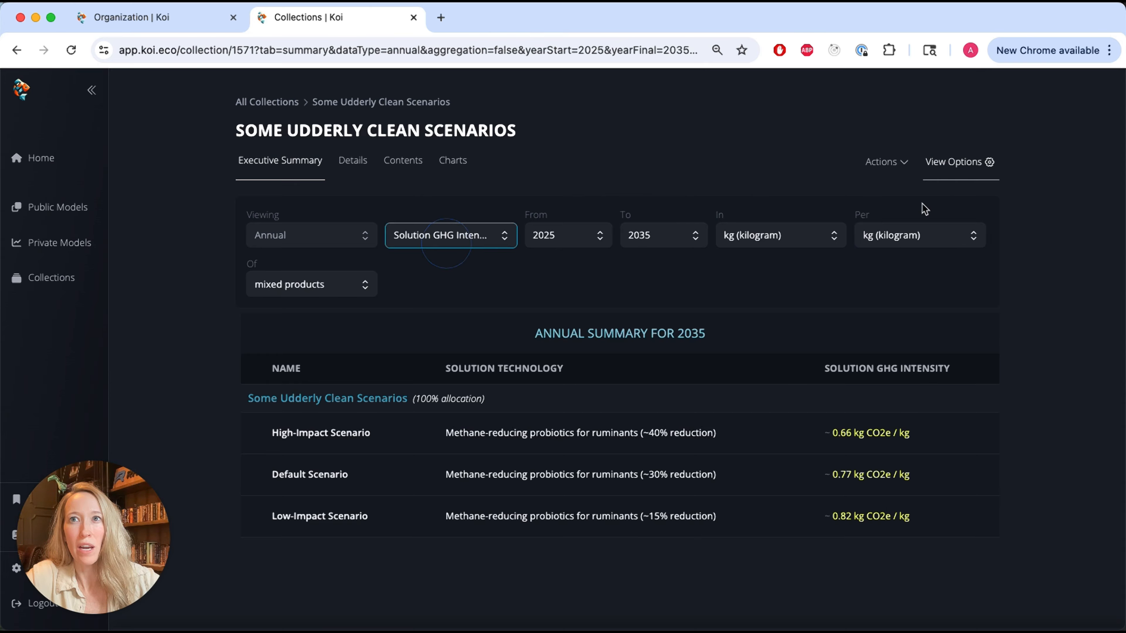
click(944, 239)
scroll(931, 328, down, 3)
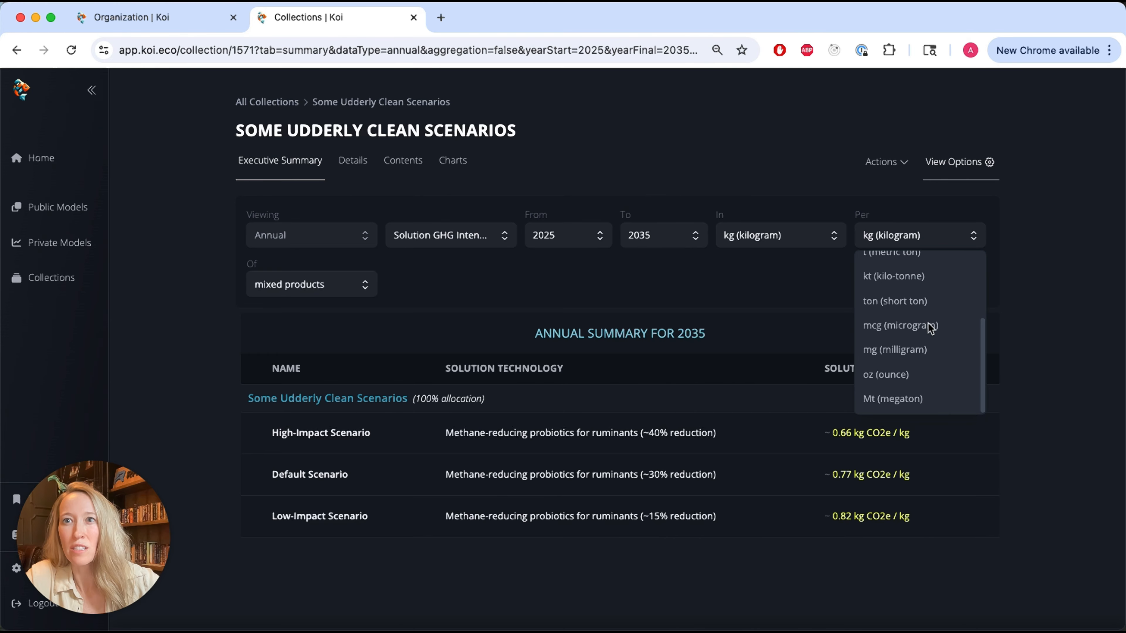
click(914, 406)
click(785, 233)
scroll(809, 401, down, 3)
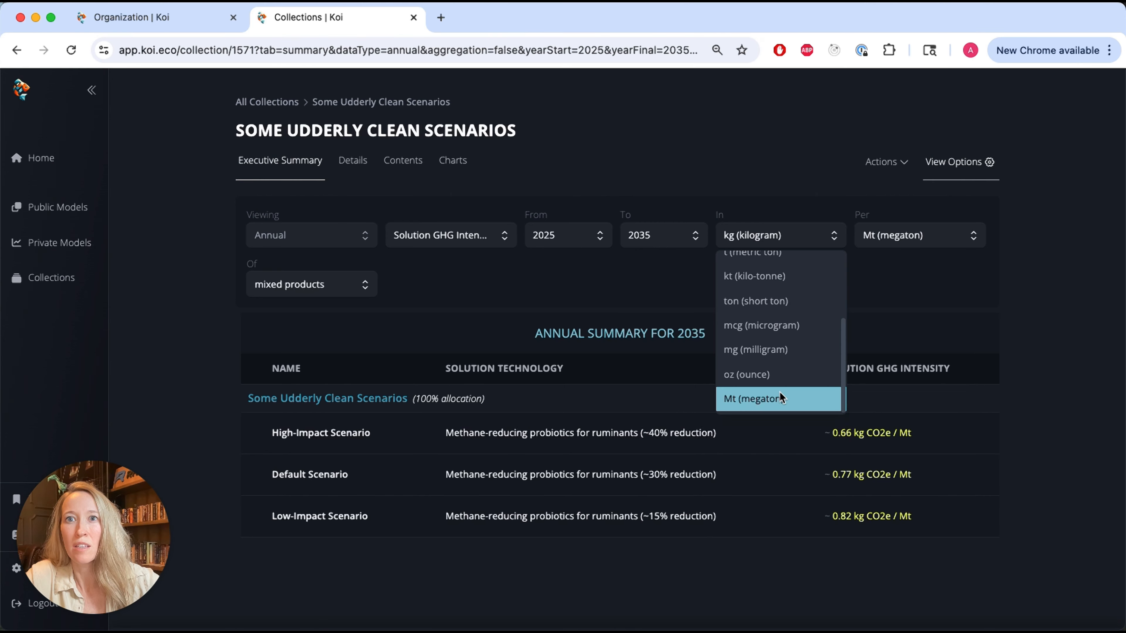
click(783, 398)
- Switch the summary's displayed metric back to Avoided Emissions and hide the view options
click(475, 237)
click(475, 263)
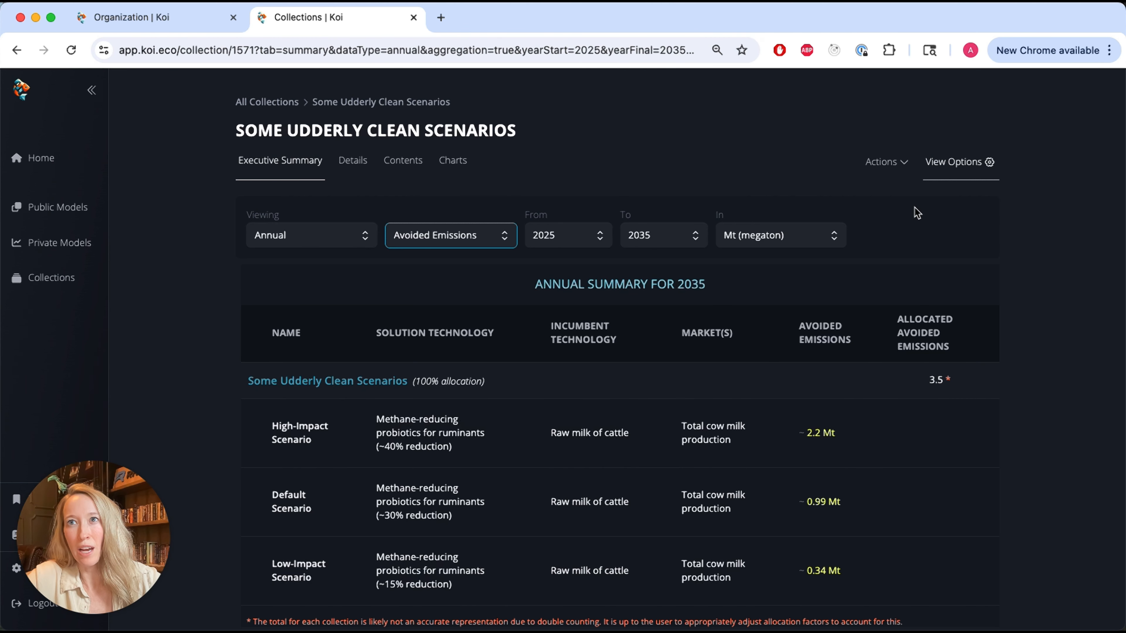
click(943, 170)
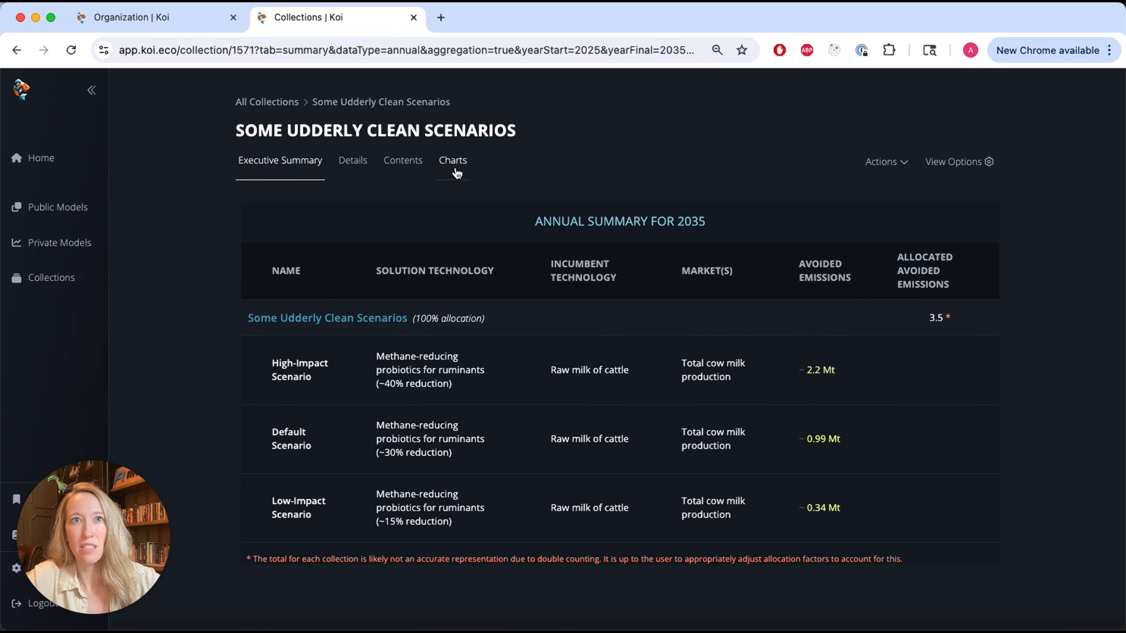
- Open the collection's charts, check the analysis grouping choices, and inspect the 2035 annual avoided emissions of the three scenarios
click(455, 166)
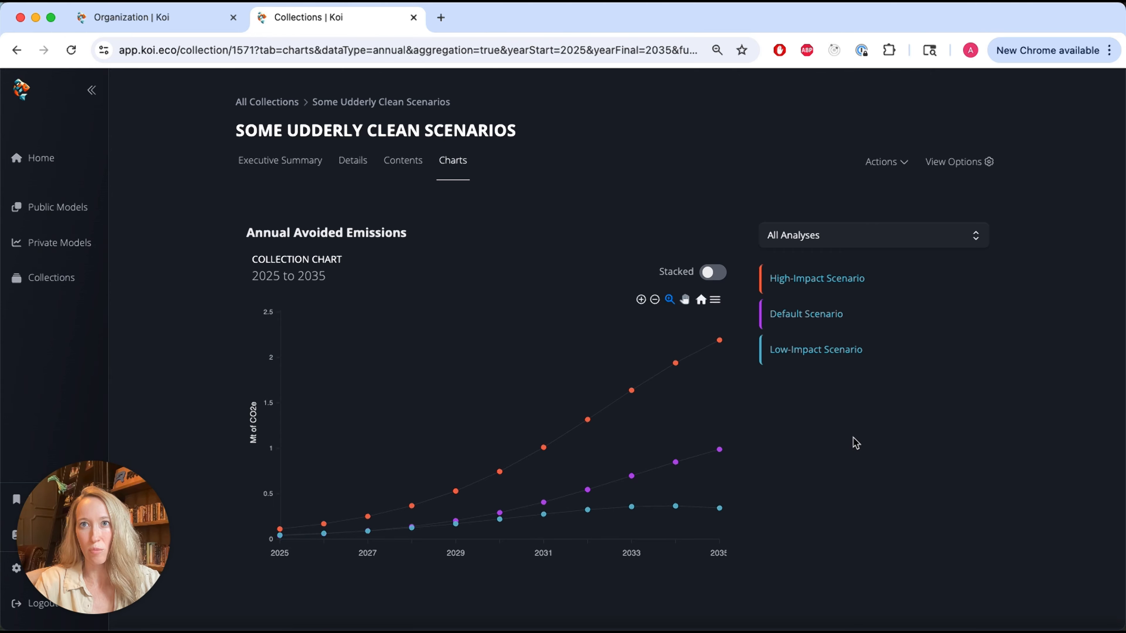
click(838, 238)
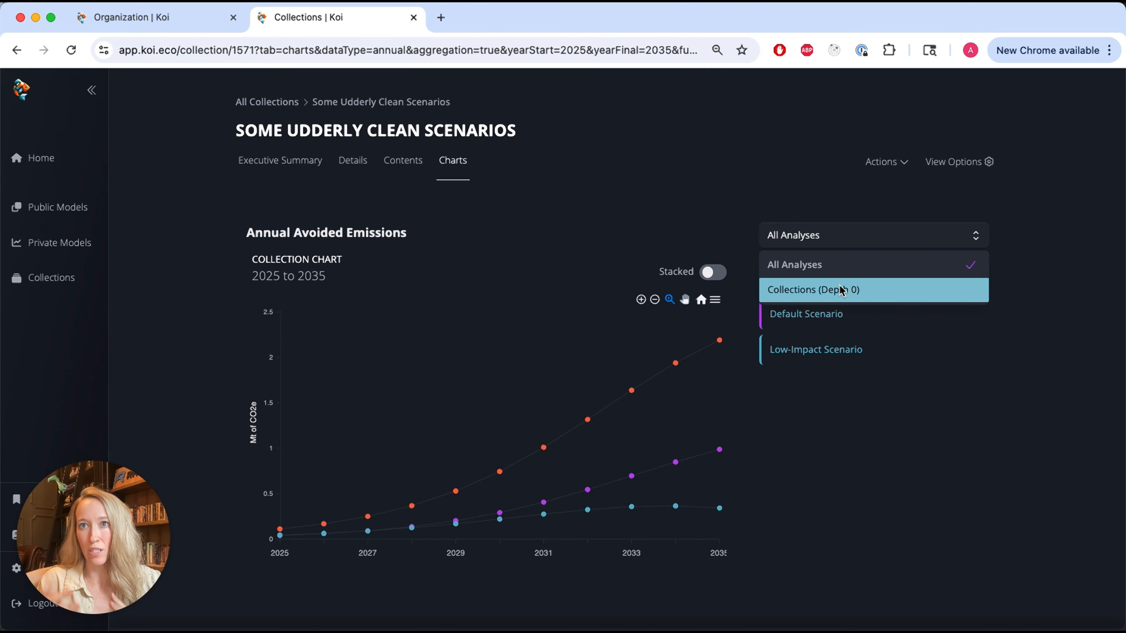
click(840, 463)
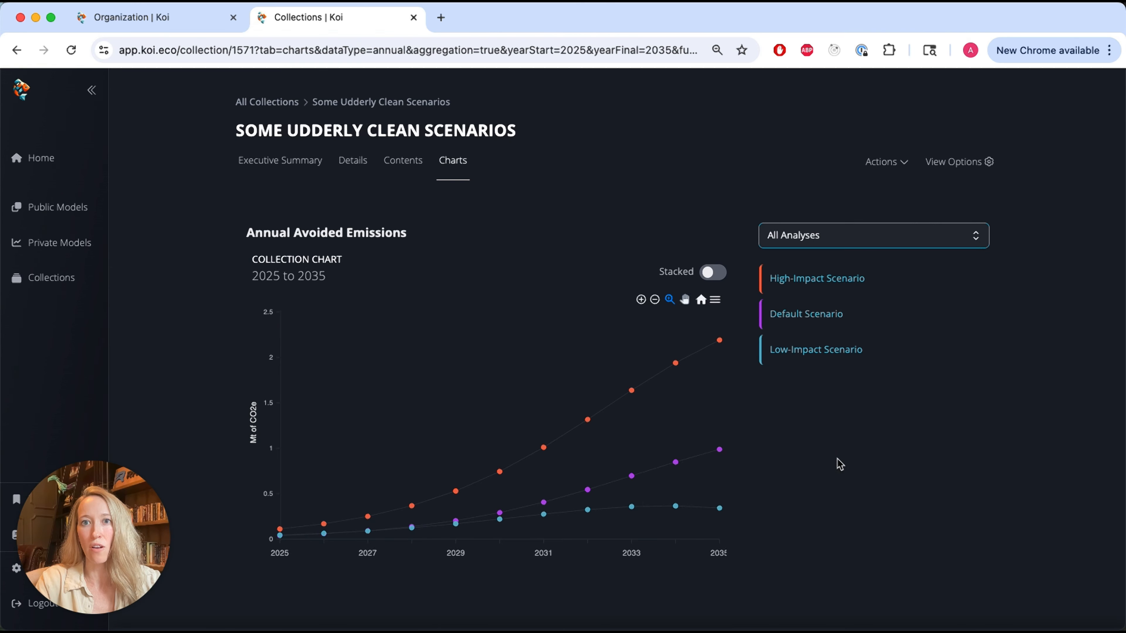
mouse_move(719, 451)
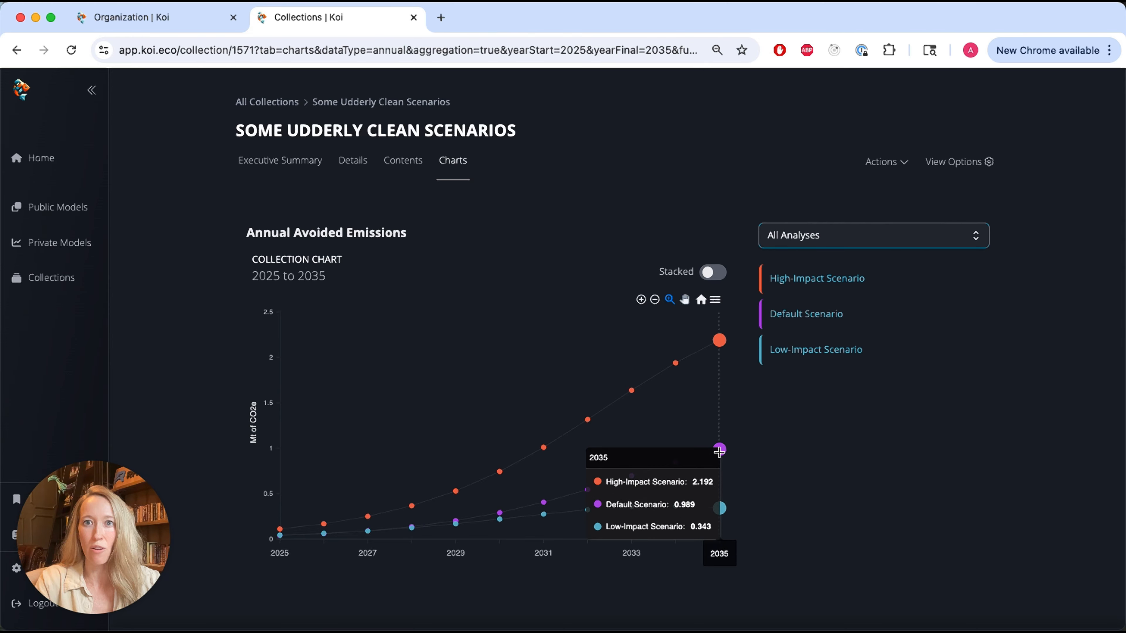